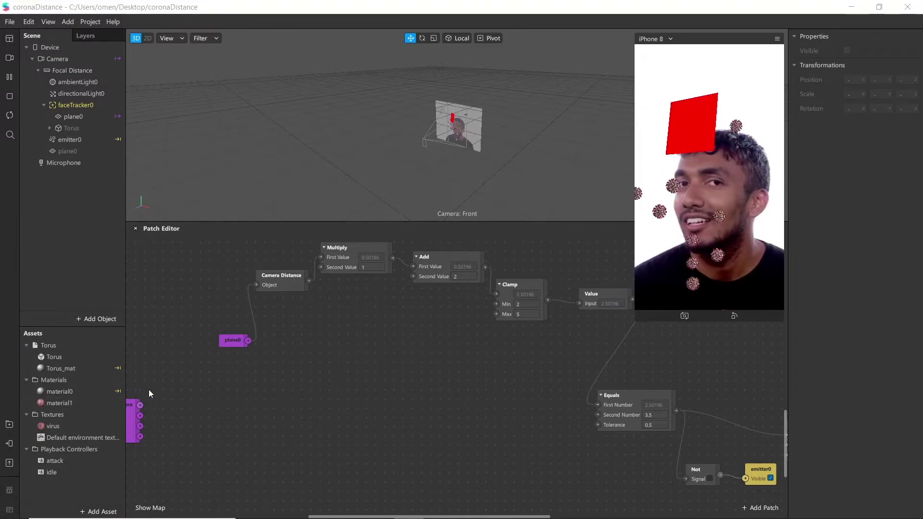
- Create a new blank project and maximize its window
click(12, 22)
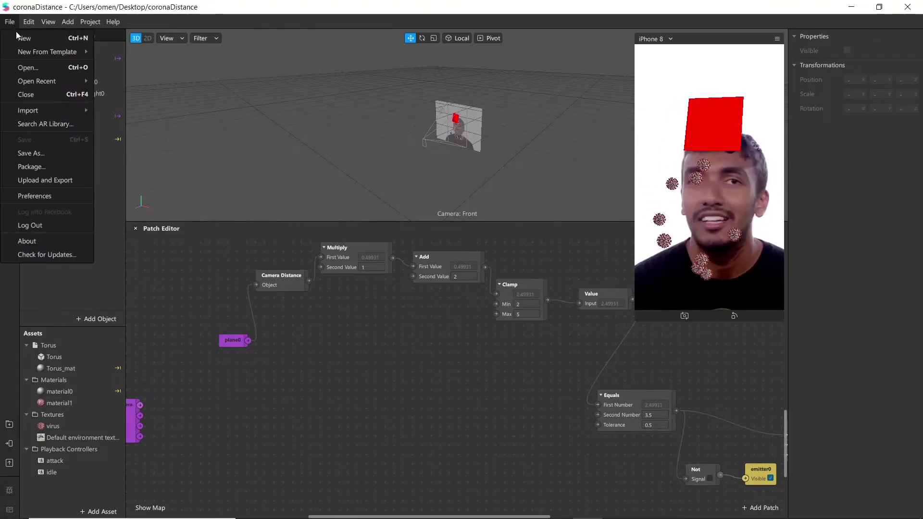
click(25, 42)
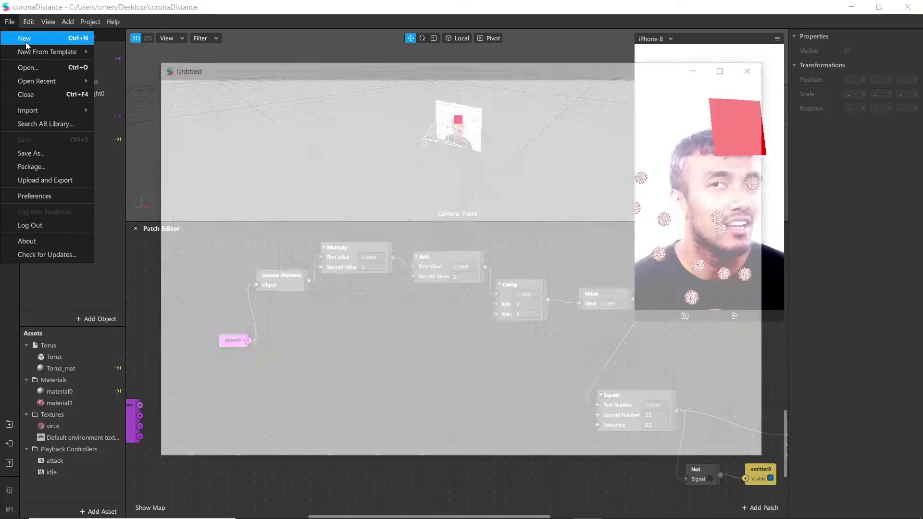
click(725, 68)
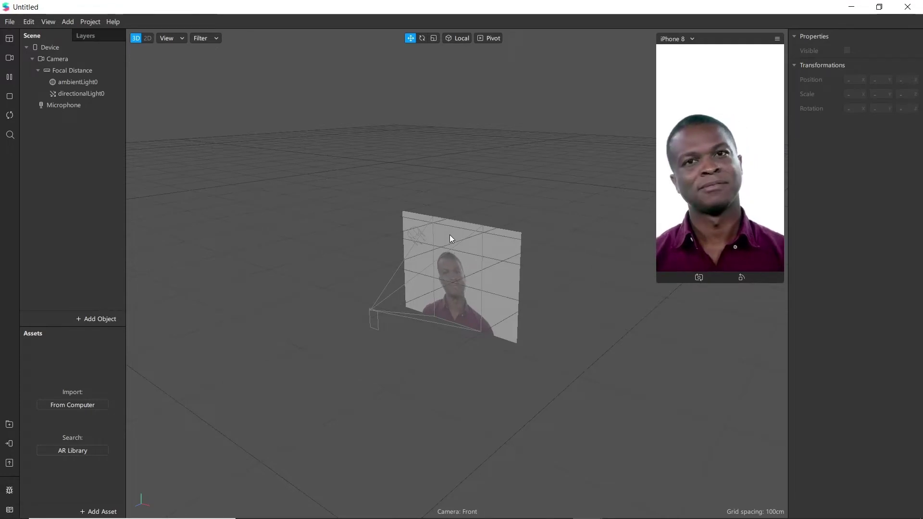
- Add a face tracker to the scene and insert a plane as its child
click(83, 317)
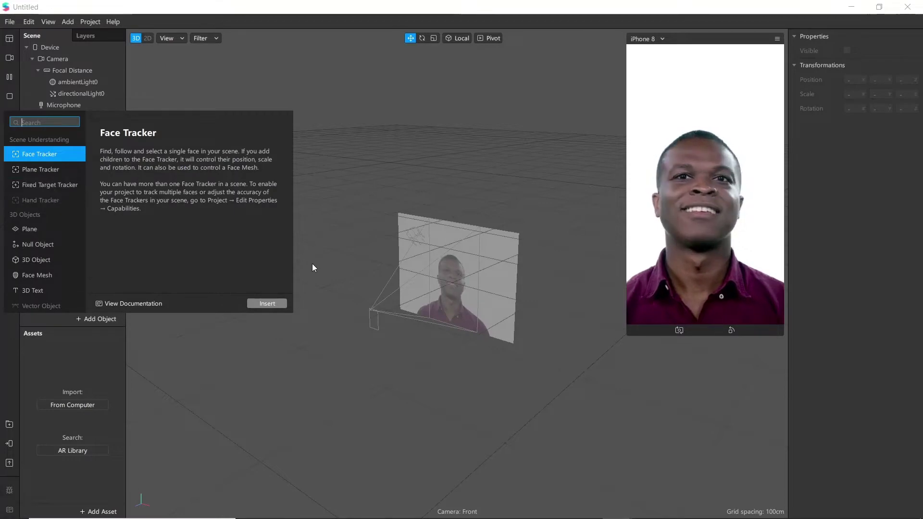
click(258, 303)
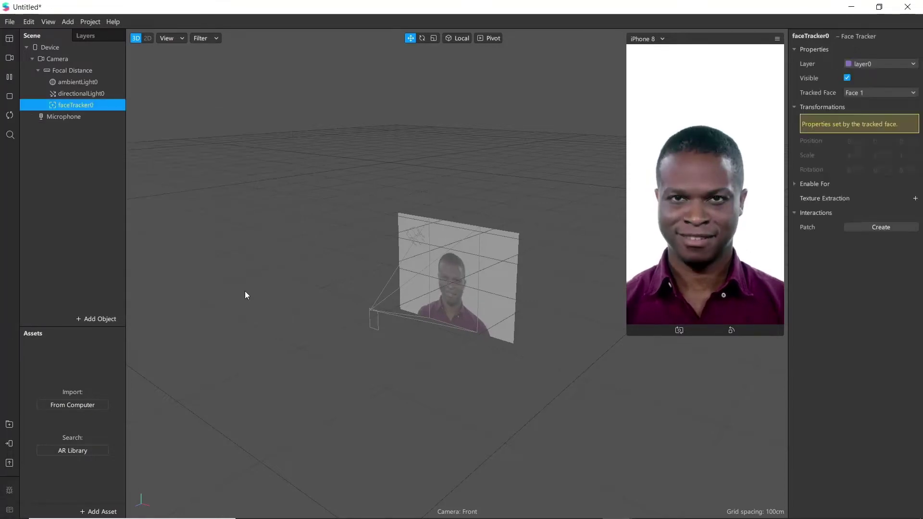
right_click(89, 104)
mouse_move(131, 116)
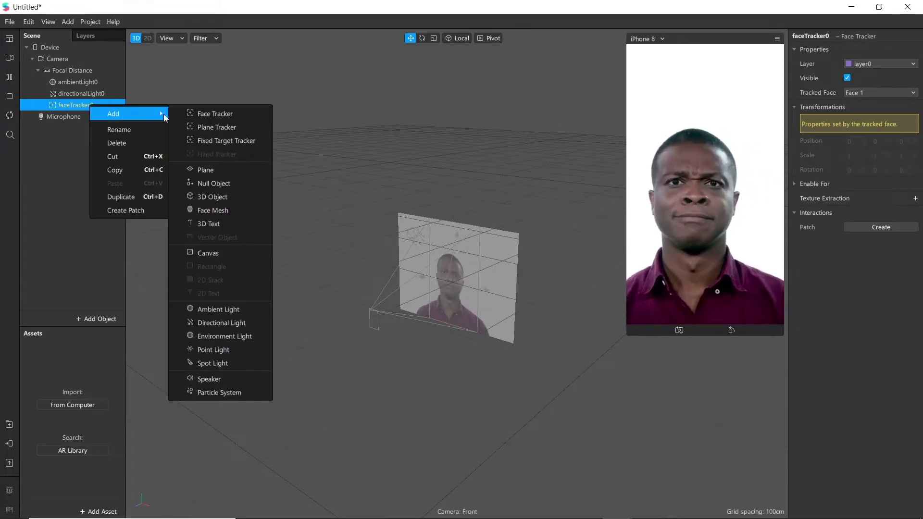
click(210, 171)
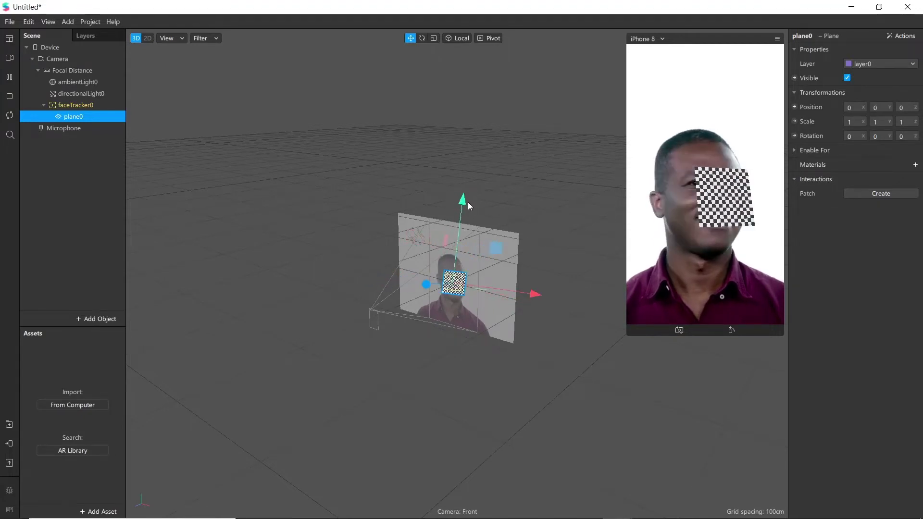
- Position the plane centred on top of the tracked head and tilt it about 19° around X
click(183, 212)
scroll(183, 212, up, 3)
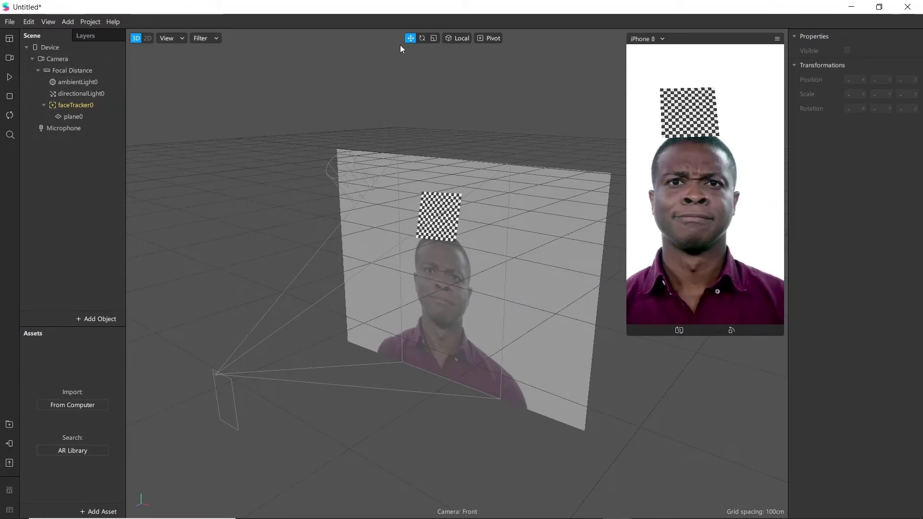
click(441, 211)
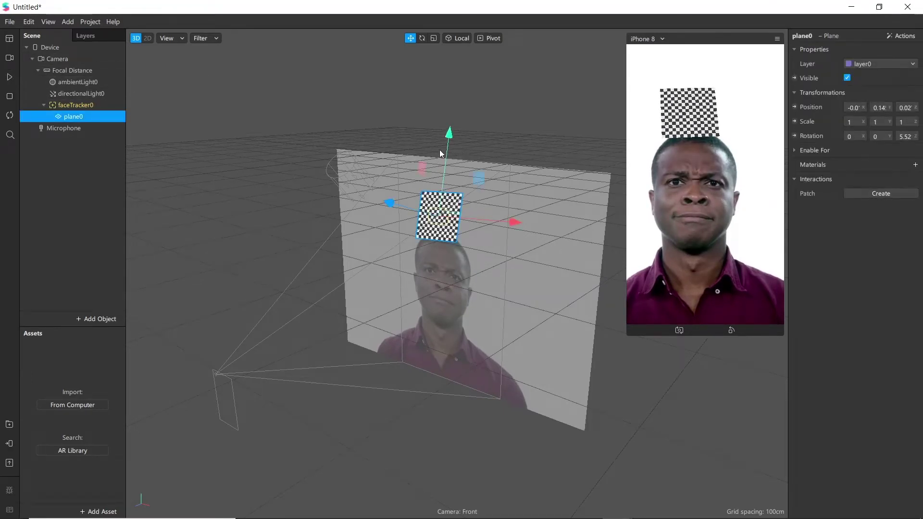
drag(443, 155, 486, 238)
drag(409, 224, 417, 224)
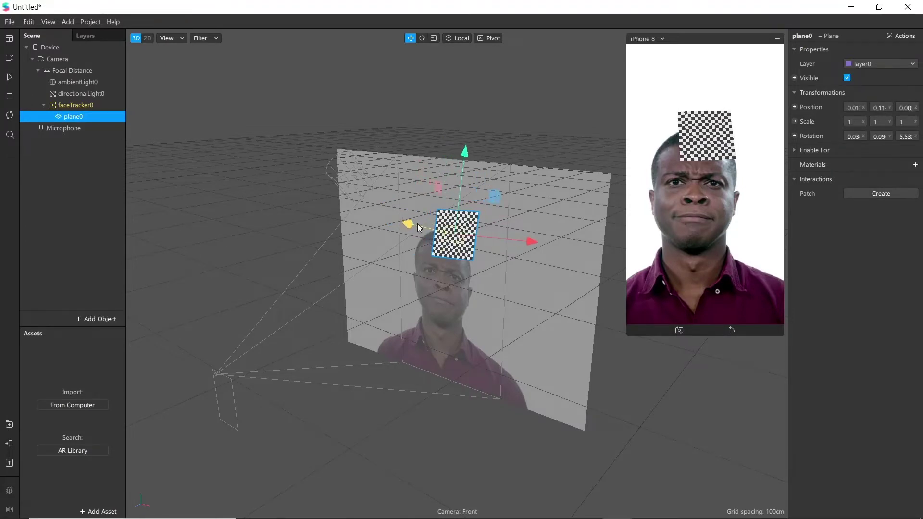
drag(511, 237, 506, 238)
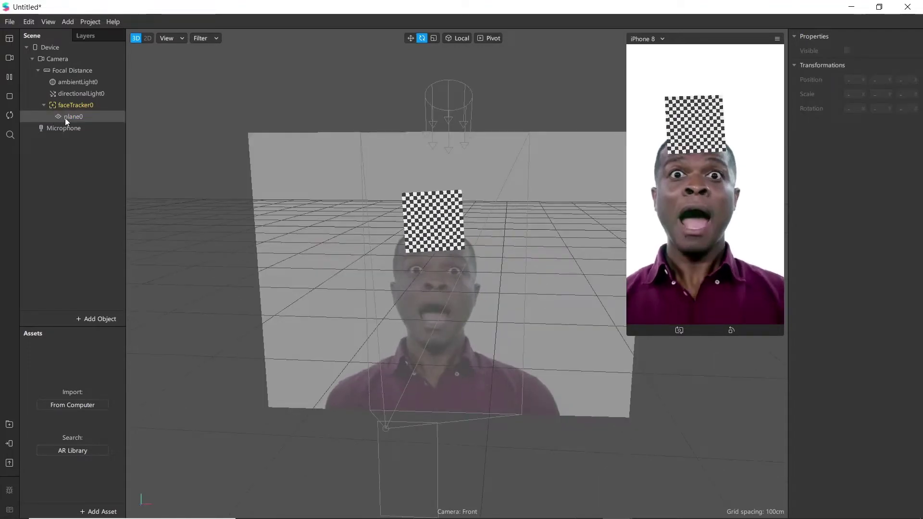
- Rename the plane under the face tracker as Indicator
double_click(65, 117)
text(Indica)
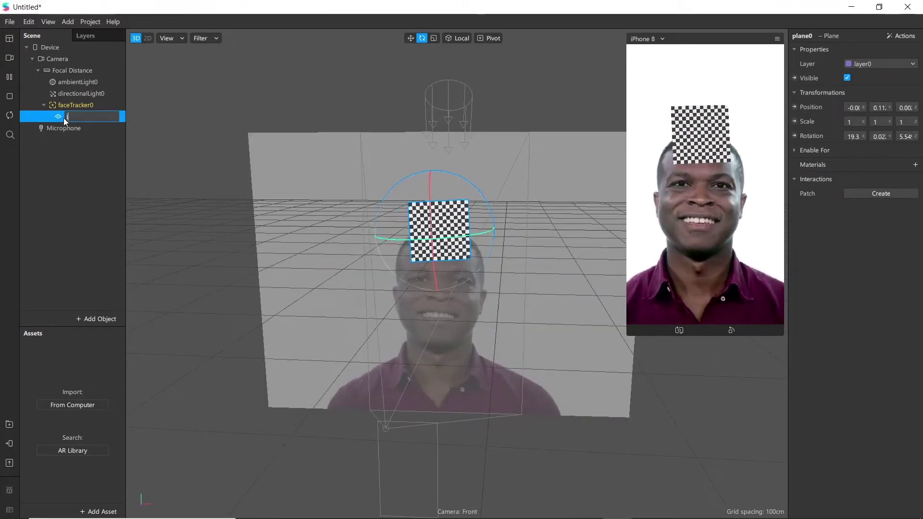
text(tor)
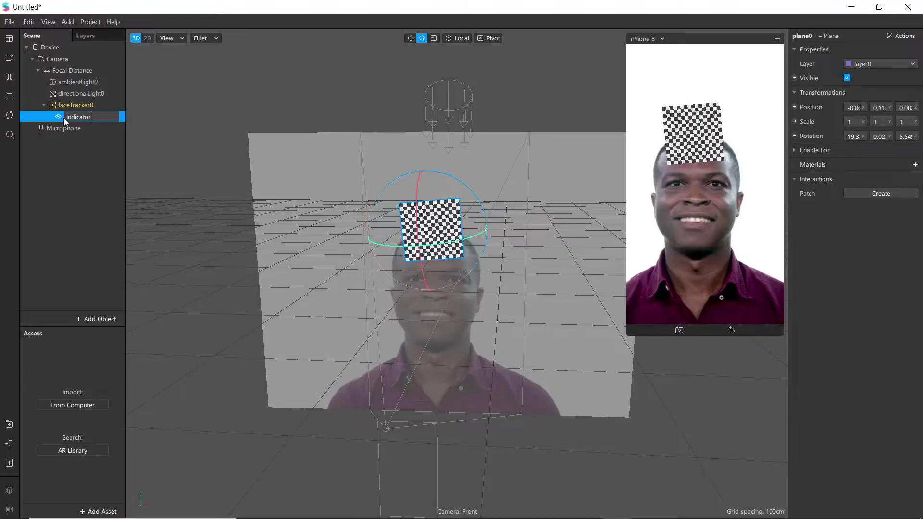
key(Return)
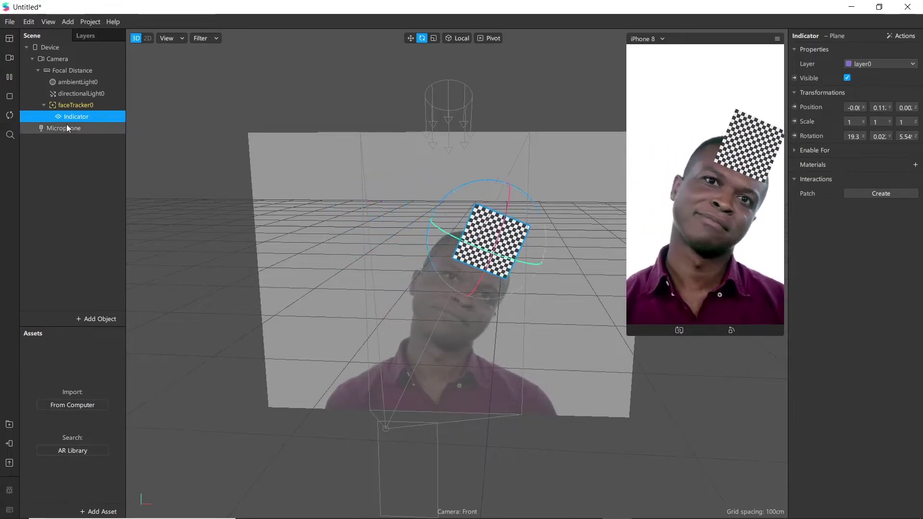
click(67, 156)
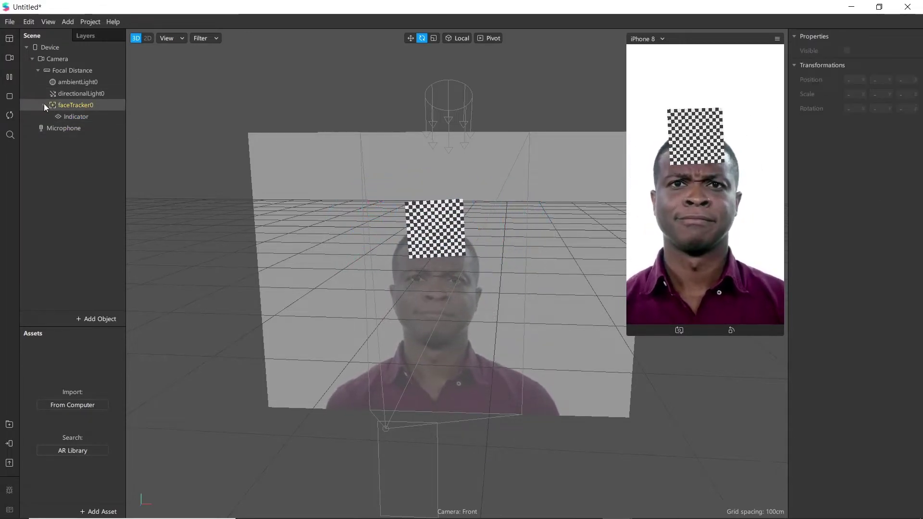
- Create a new material on the Indicator plane
click(44, 104)
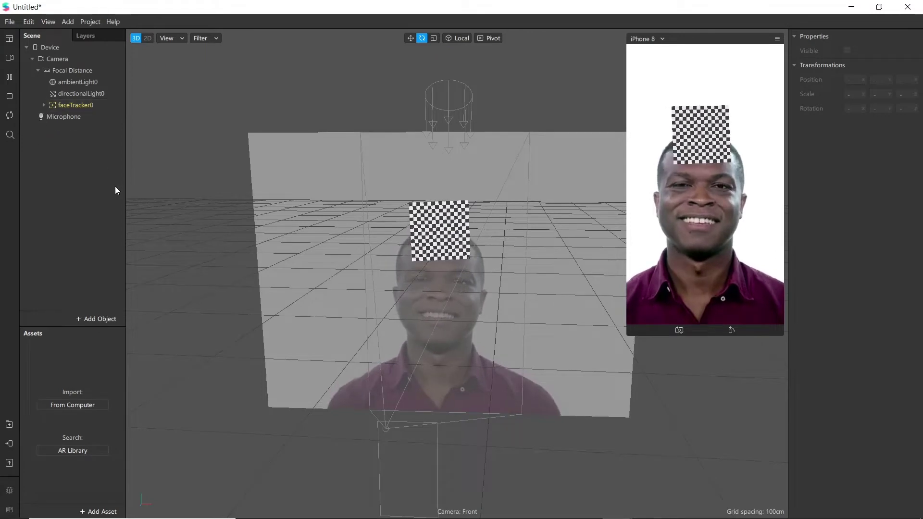
click(45, 104)
click(54, 116)
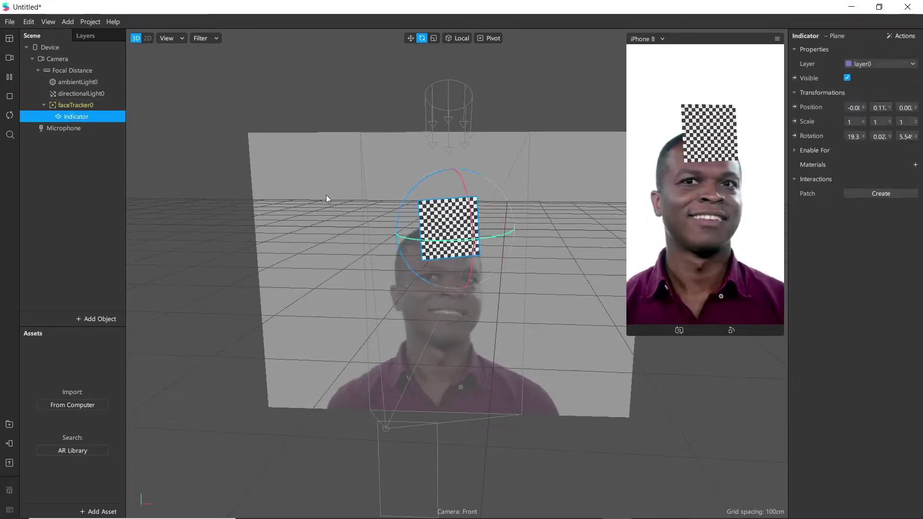
click(915, 163)
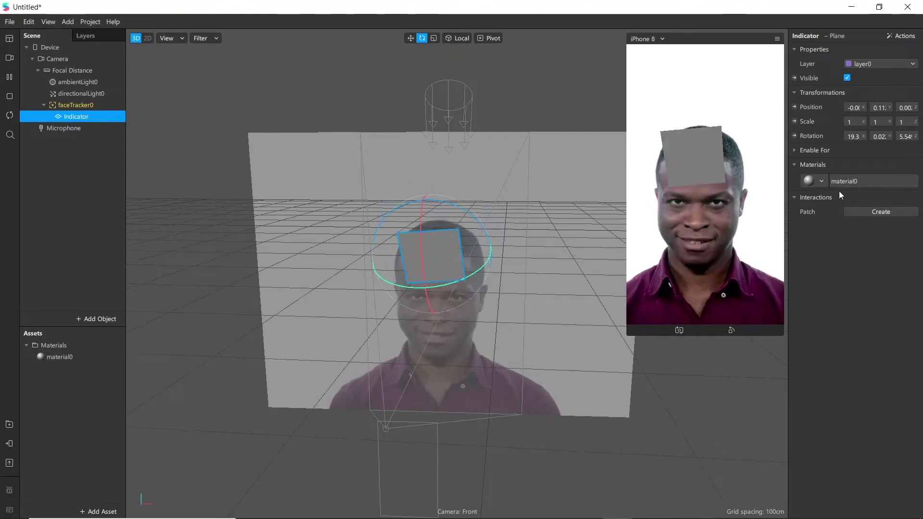
- Rename the plane's new material as indicator and set its shader type to Flat
click(55, 357)
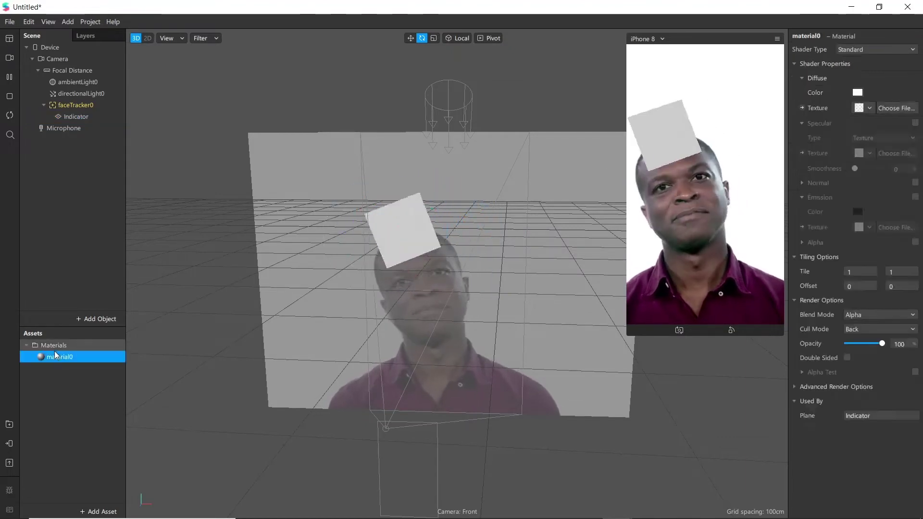
double_click(54, 357)
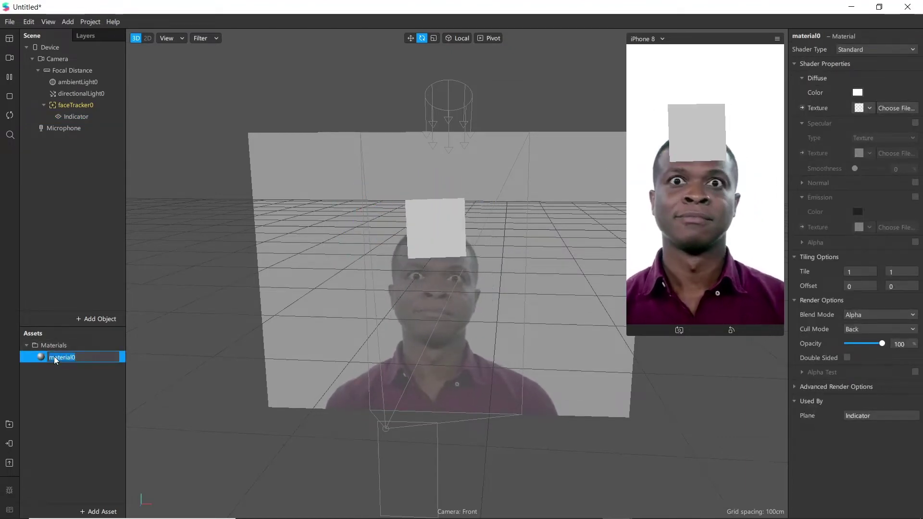
text(indicator)
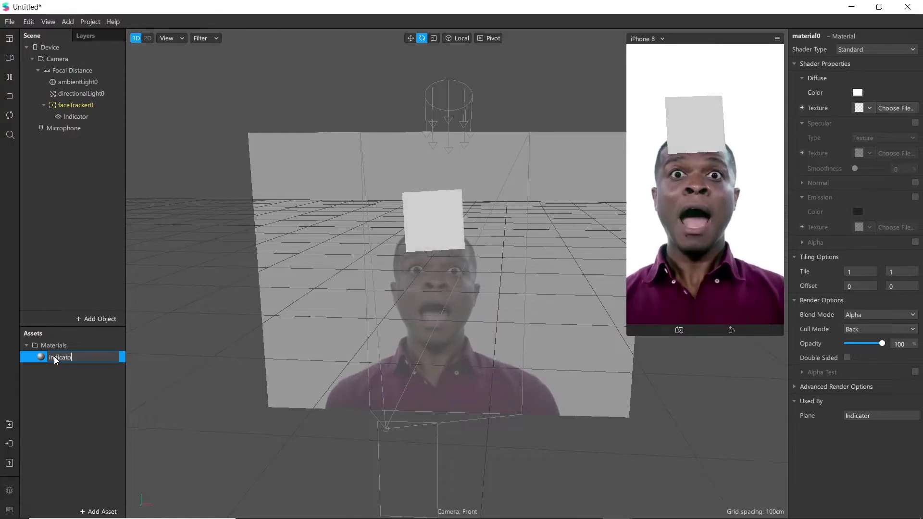
key(Return)
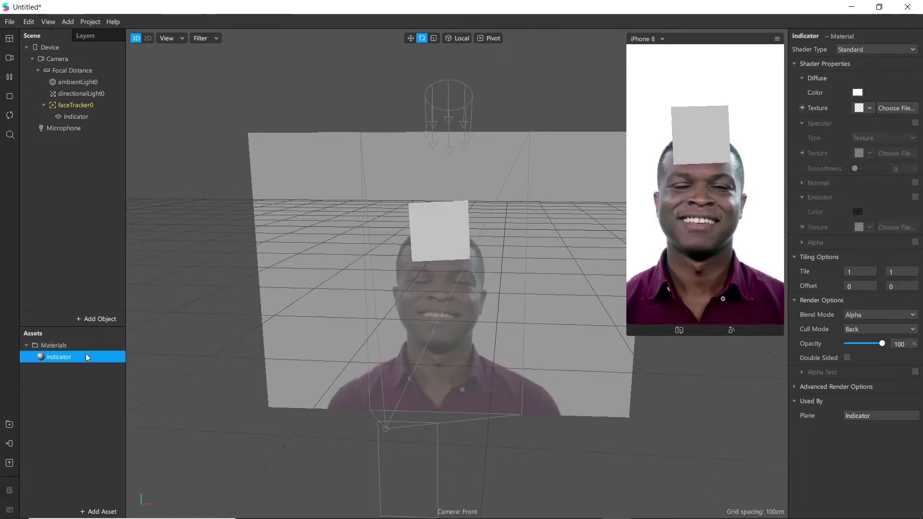
click(858, 50)
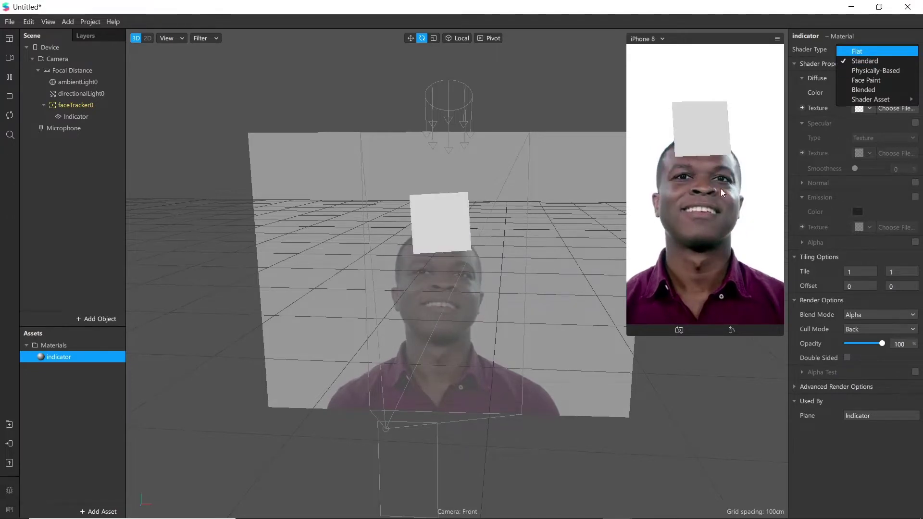
click(864, 50)
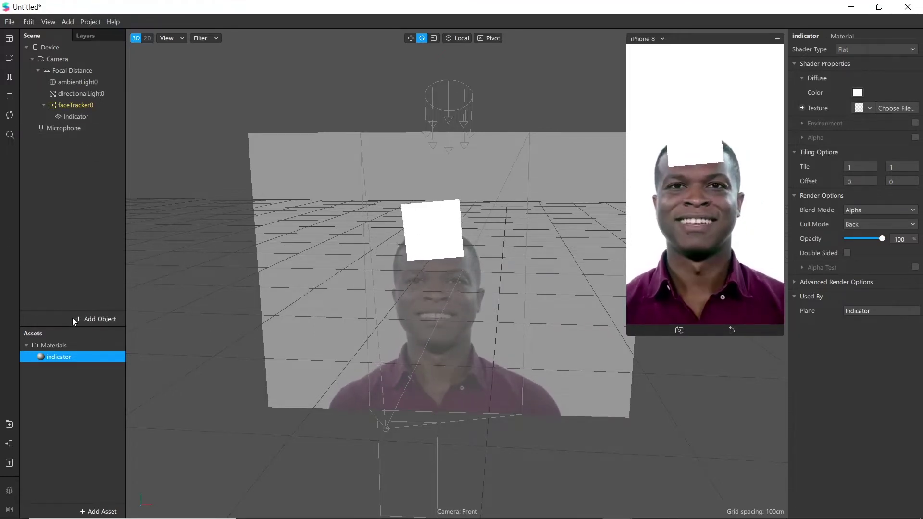
- Add a Particle System object to the scene
click(84, 319)
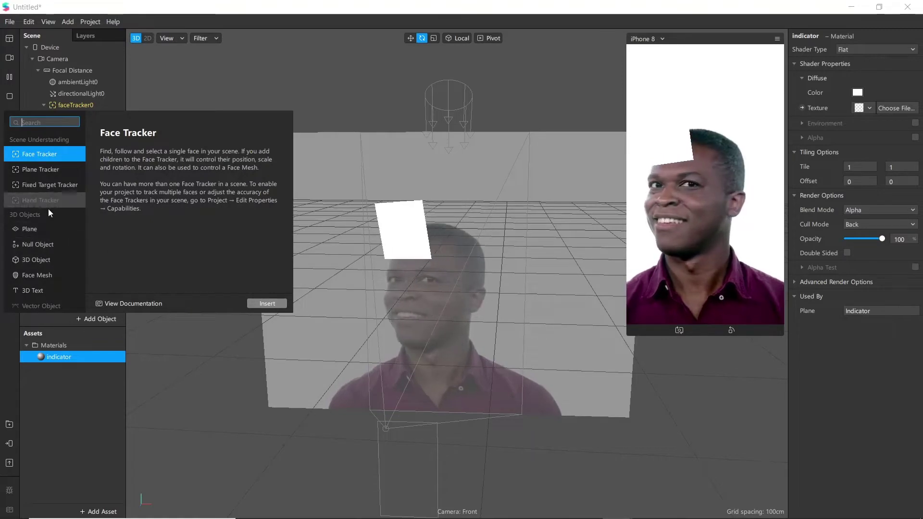
scroll(48, 209, down, 3)
scroll(42, 253, down, 2)
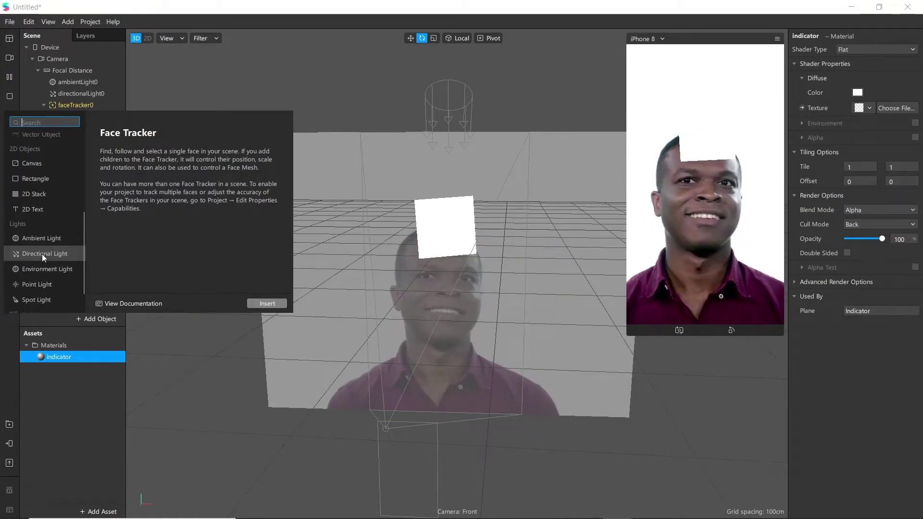
scroll(34, 288, down, 1)
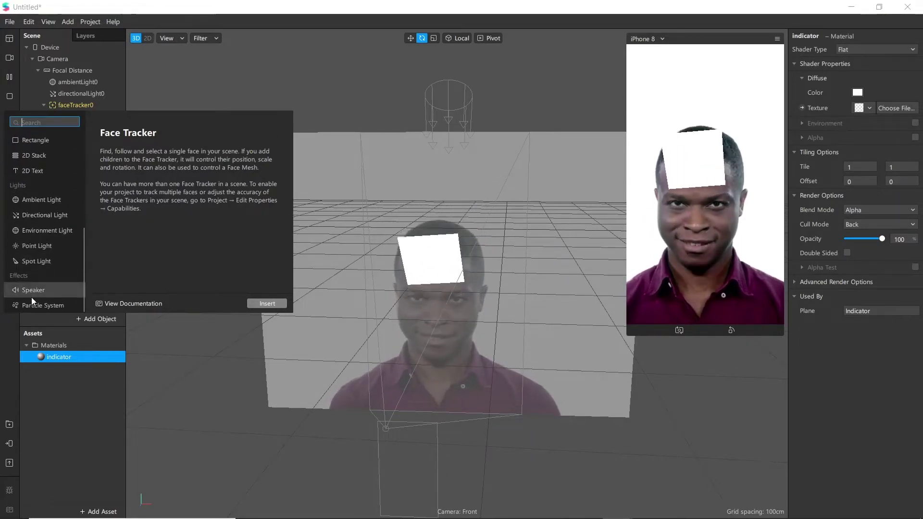
click(31, 302)
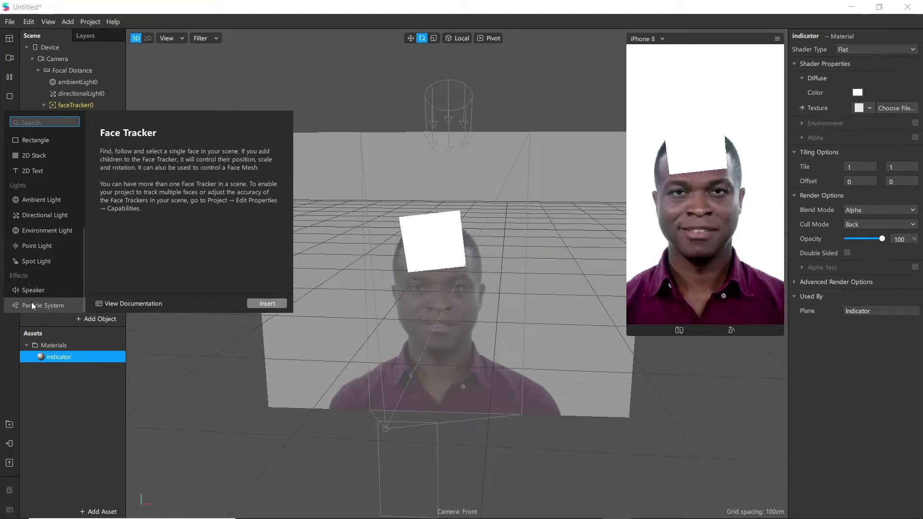
click(266, 304)
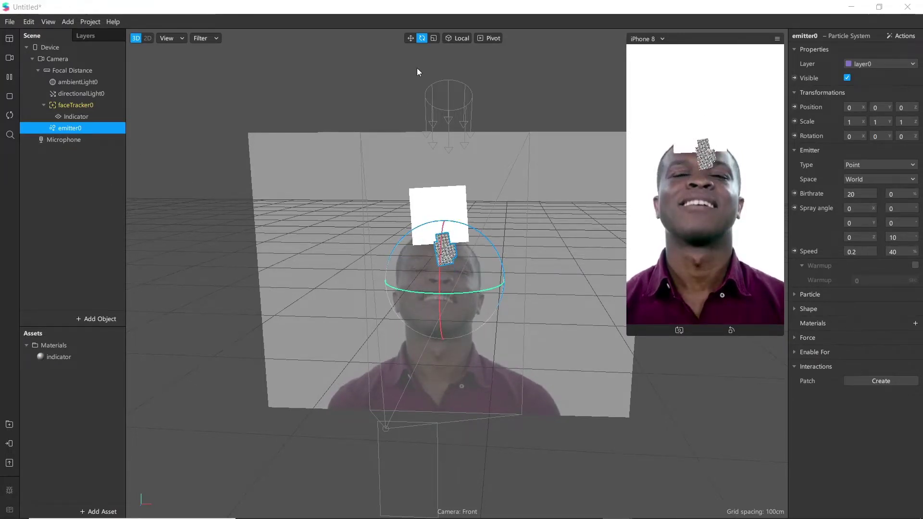
- Move the particle emitter straight down to below the person's chest and set its emitter type to Plane
click(410, 38)
drag(443, 195, 420, 336)
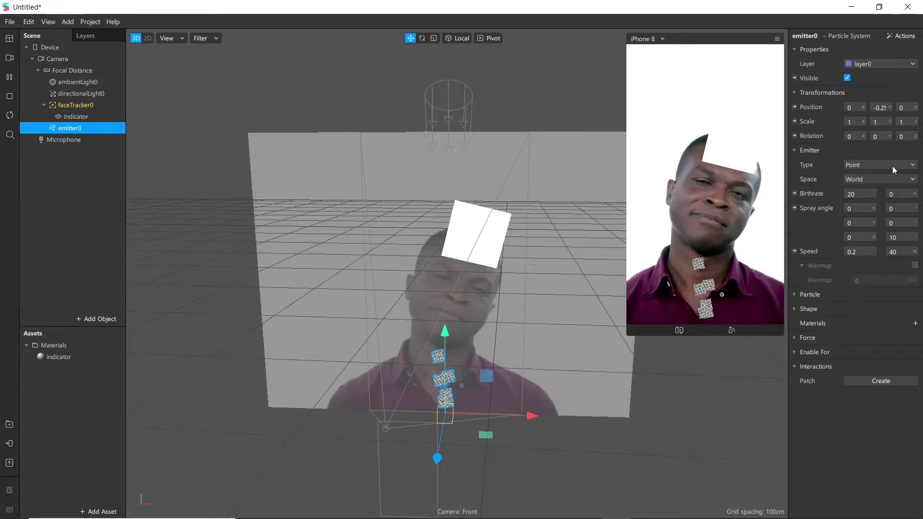
click(868, 167)
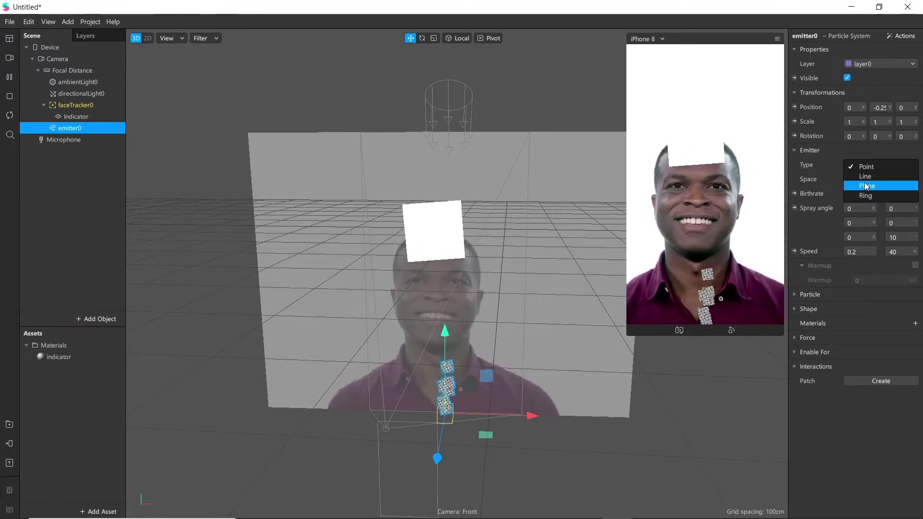
click(867, 186)
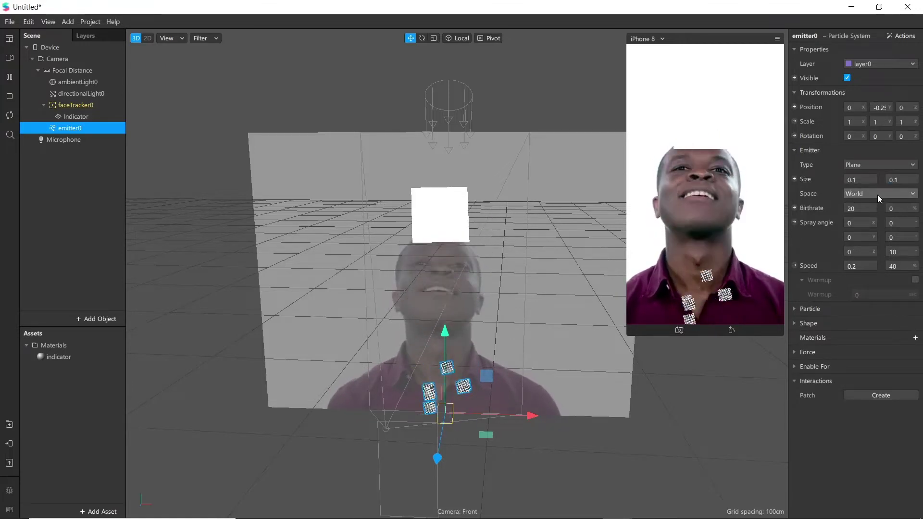
- Set the particle emitter's birthrate to 5
click(862, 208)
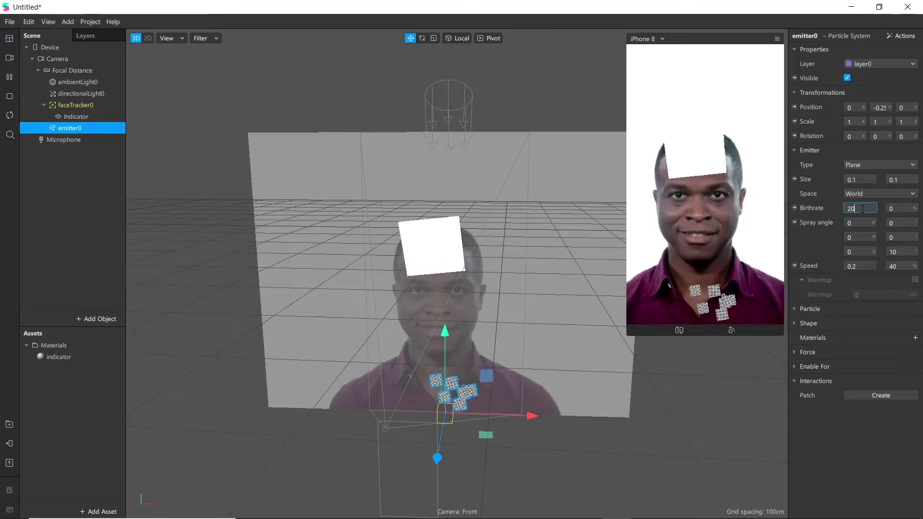
double_click(862, 208)
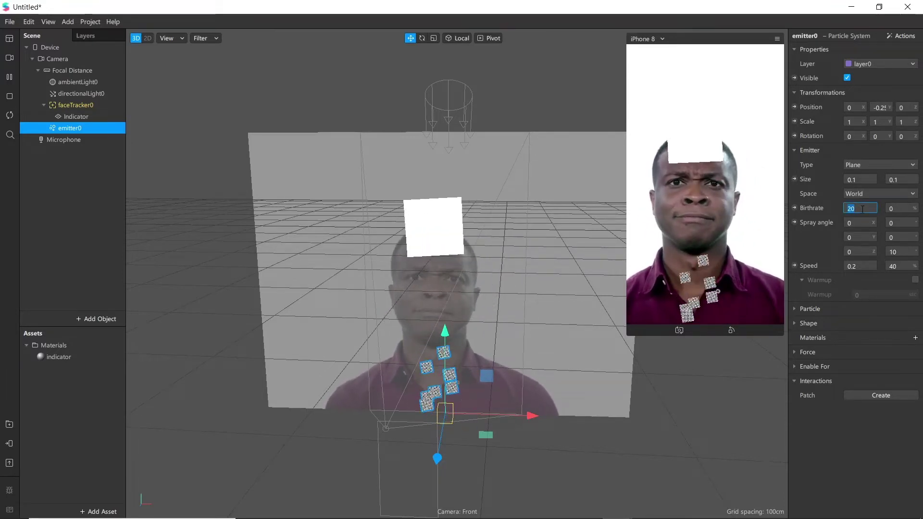
text(5)
key(Return)
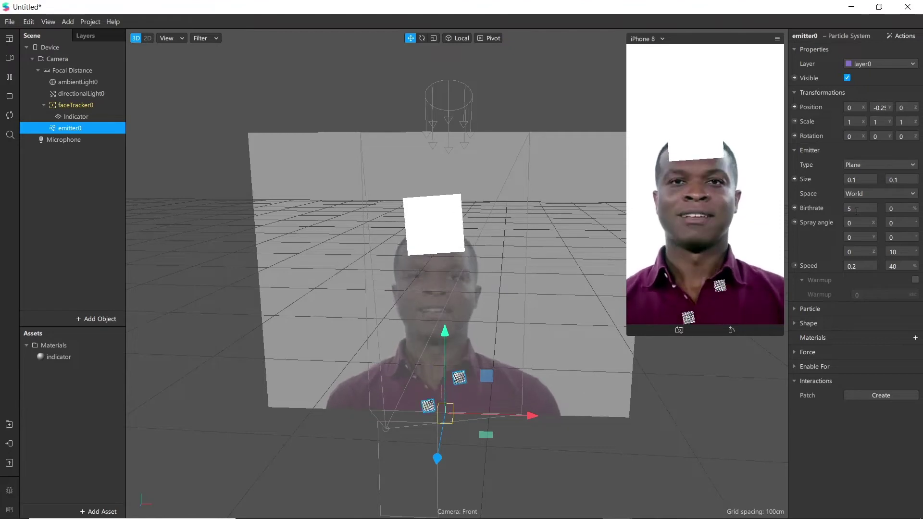
- Set the emitter's Z spray angle range to 50 degrees and its speed to 0.1
double_click(892, 251)
text(50)
key(Return)
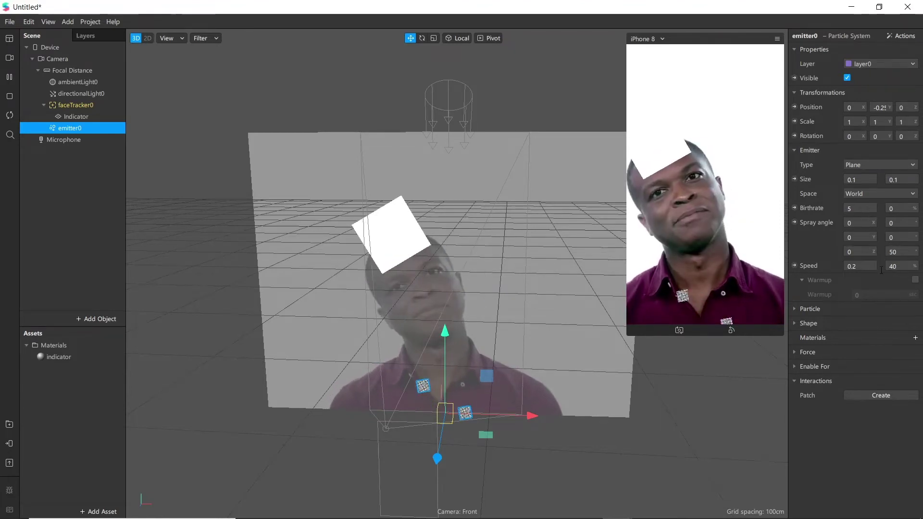
double_click(907, 249)
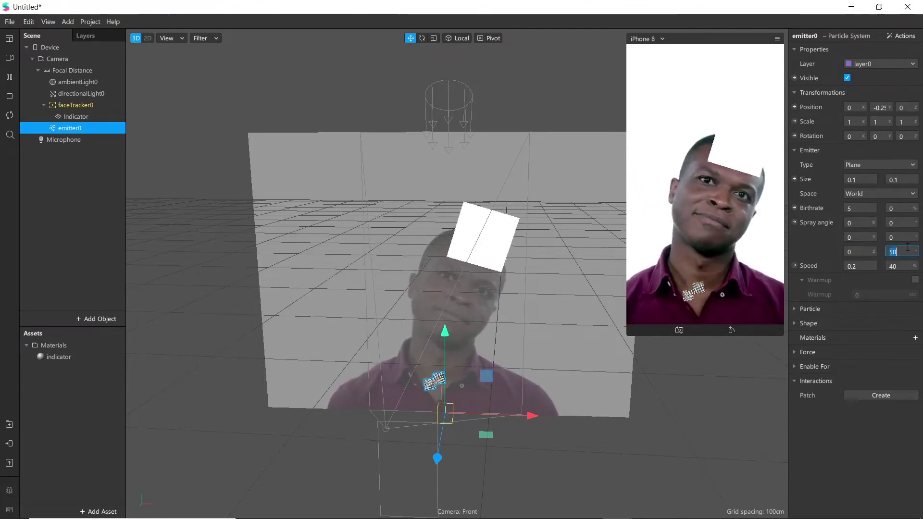
key(Return)
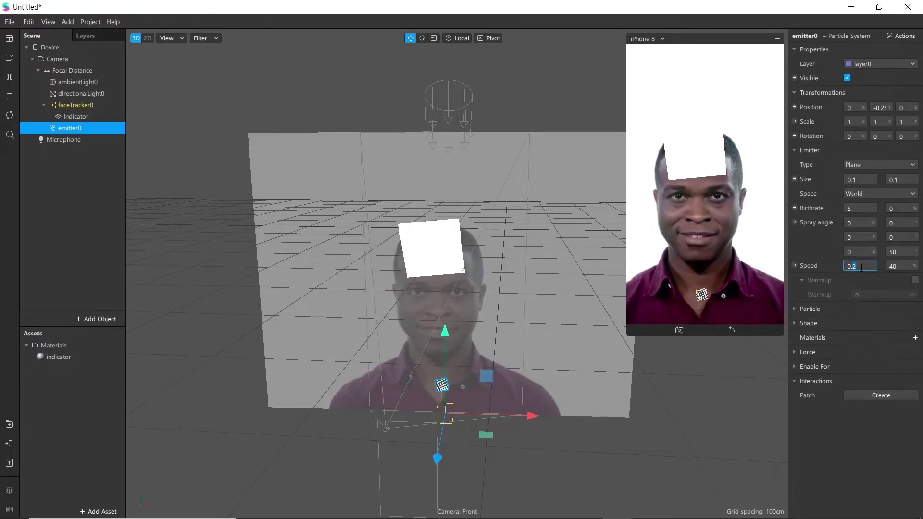
key(Return)
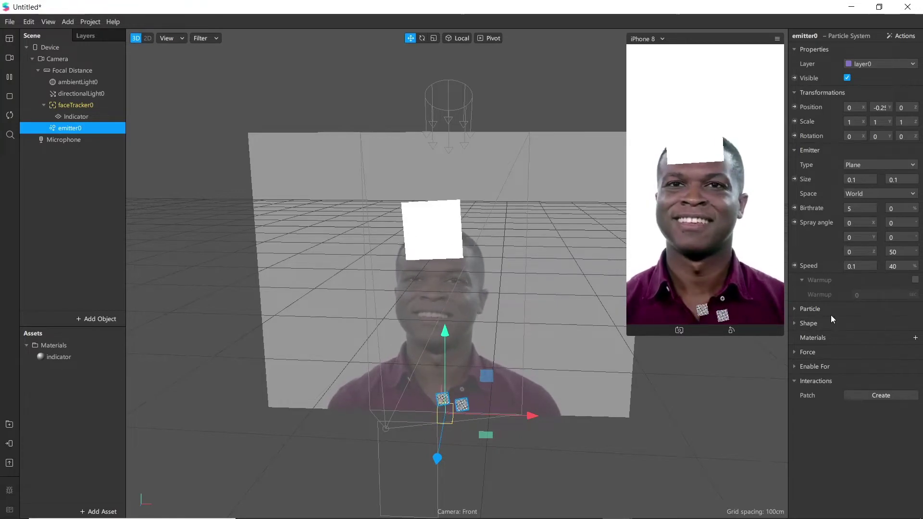
- Set the emitter's particle scale to 0.014 and the particle lifespan to 3 seconds
click(795, 308)
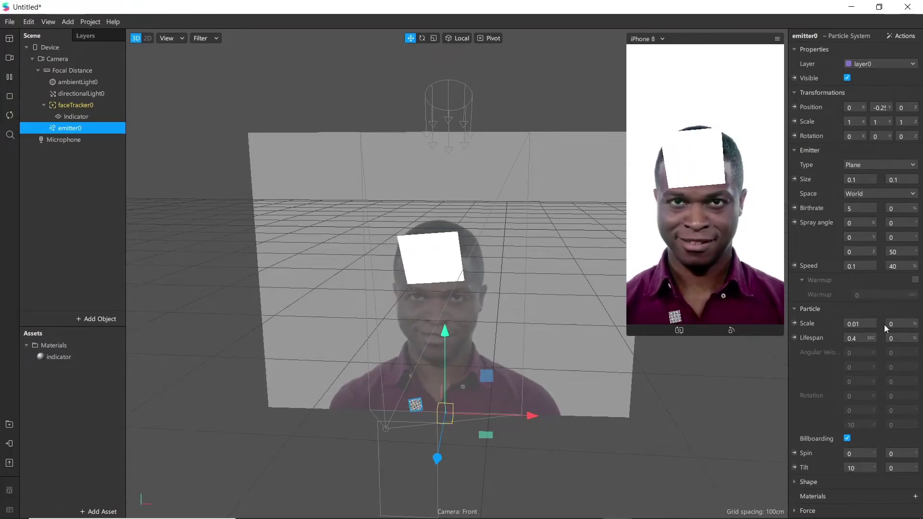
click(864, 323)
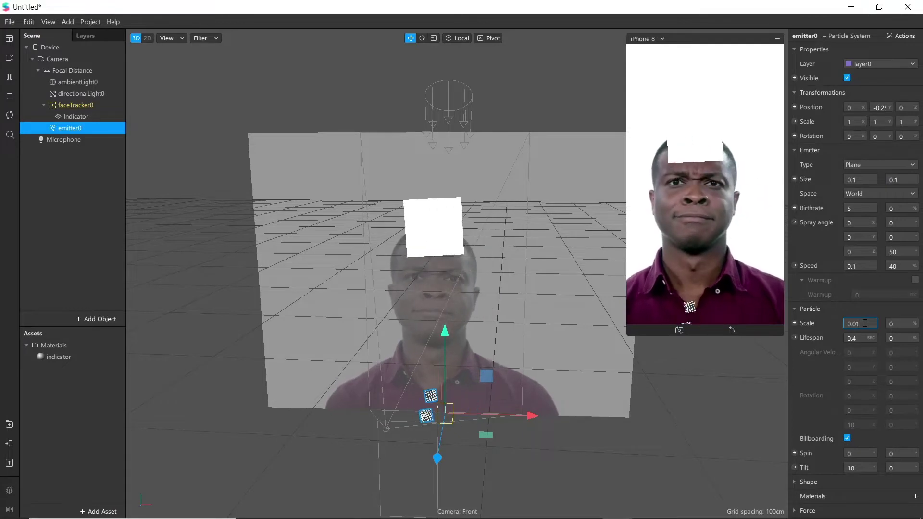
text(4)
key(Return)
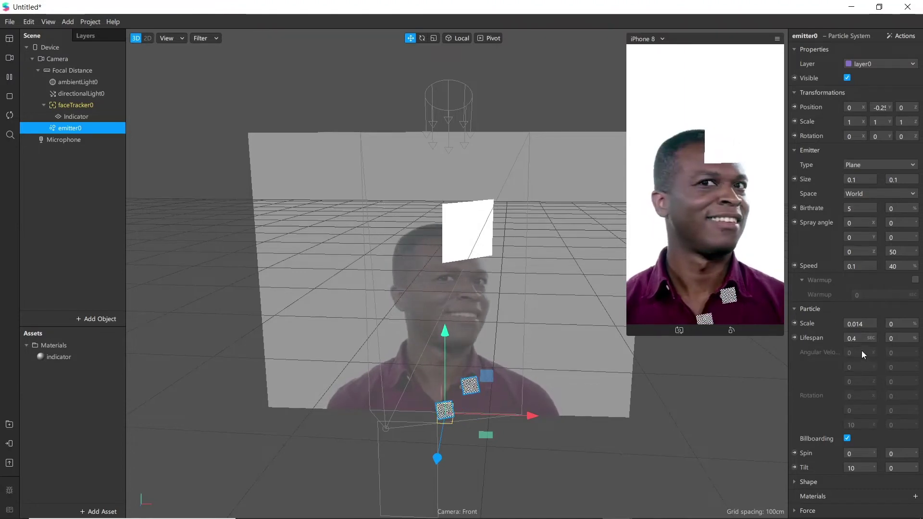
click(856, 338)
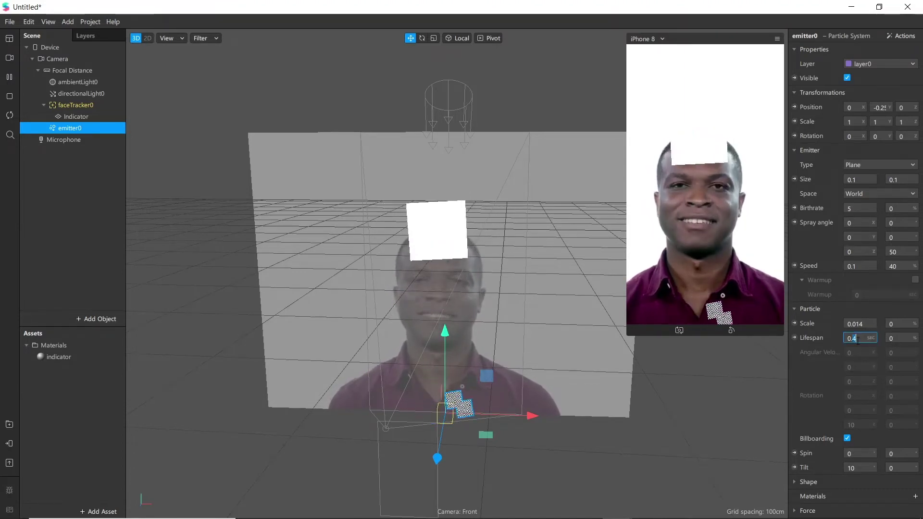
text(3)
key(Return)
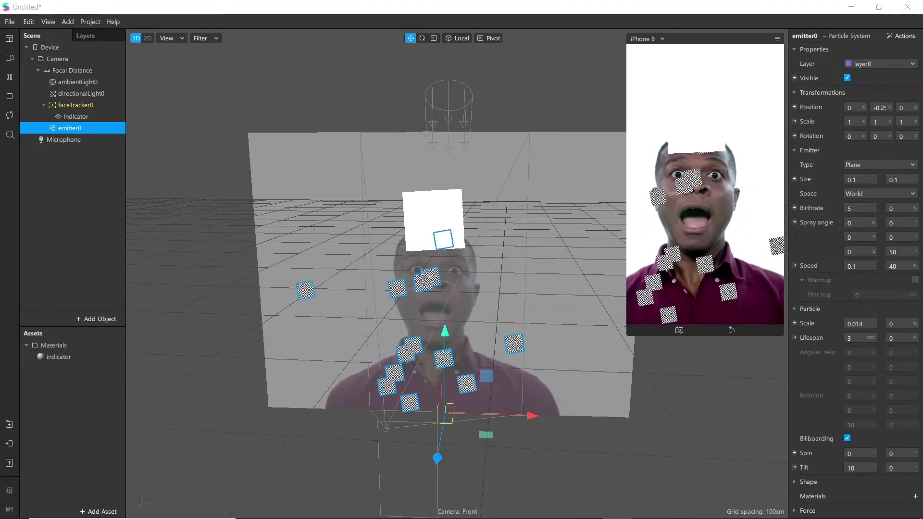
- Create a new material for the particle emitter and rename it as emitter
scroll(875, 387, down, 2)
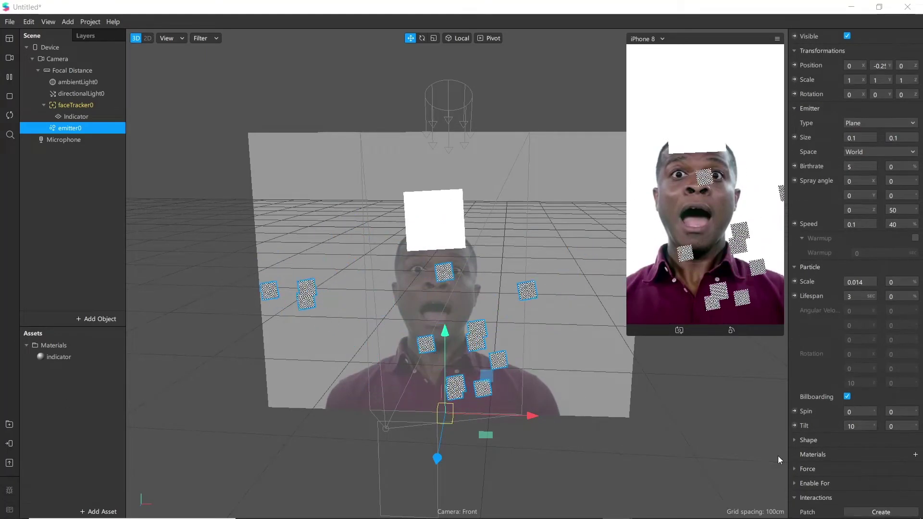
click(914, 455)
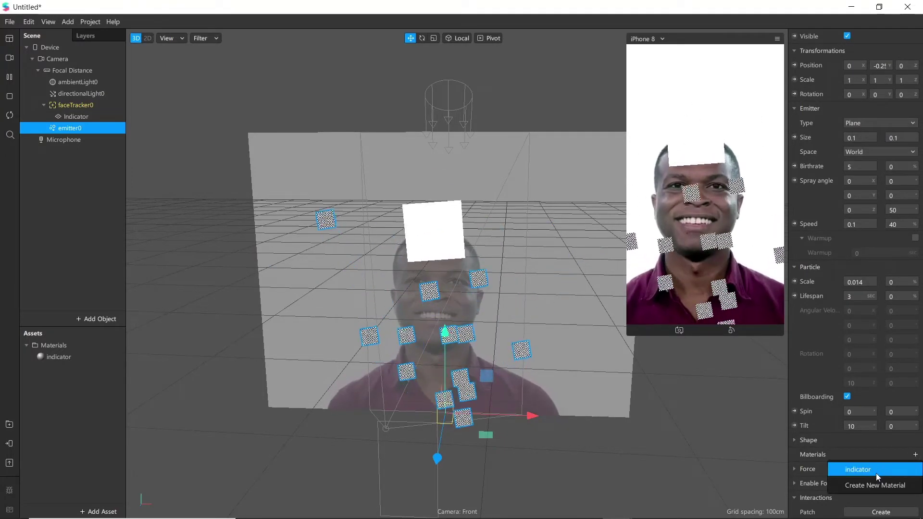
click(864, 486)
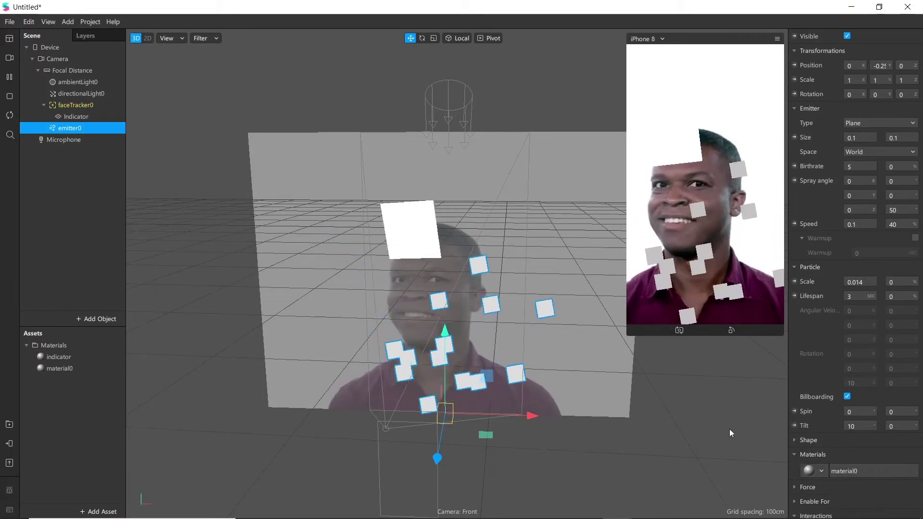
double_click(56, 368)
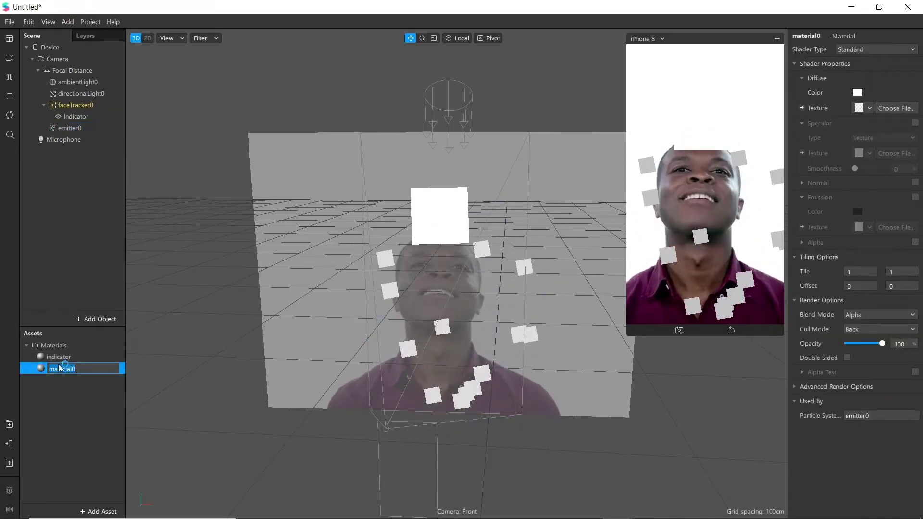
text(emitter)
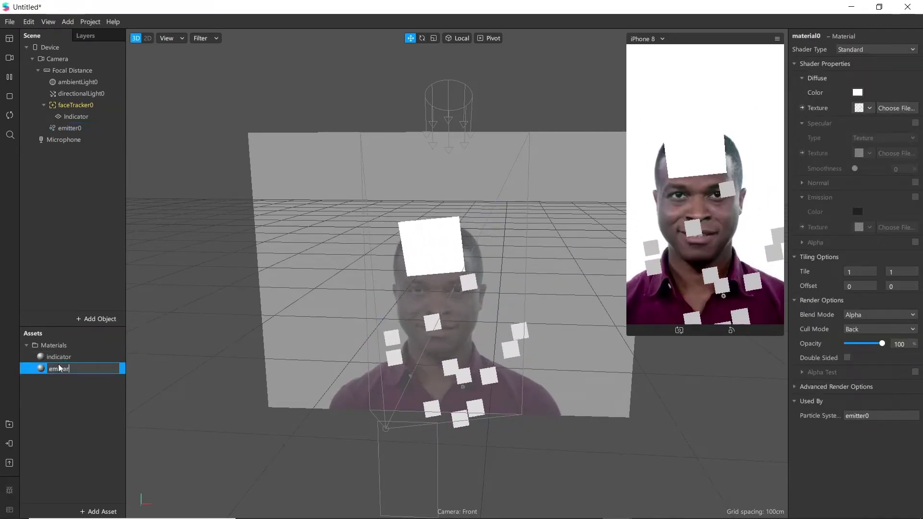
key(Return)
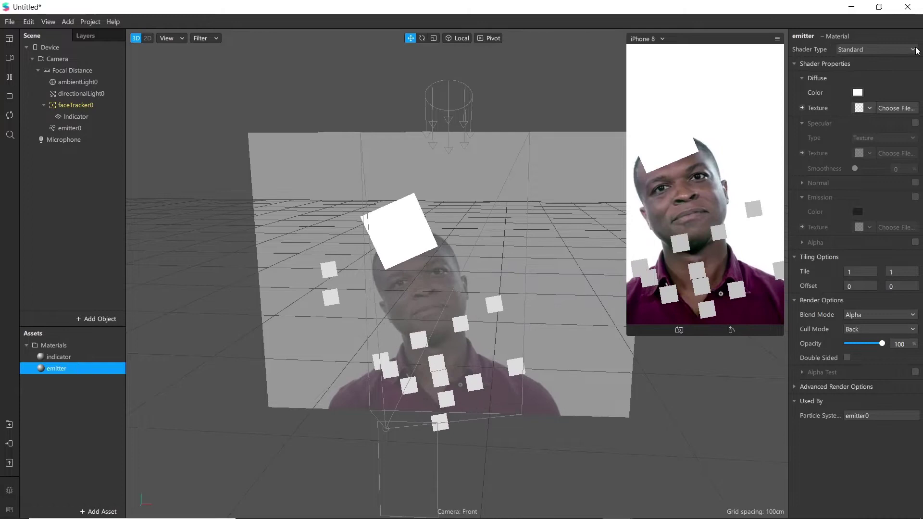
- Set the emitter material's shader type to Flat
click(885, 49)
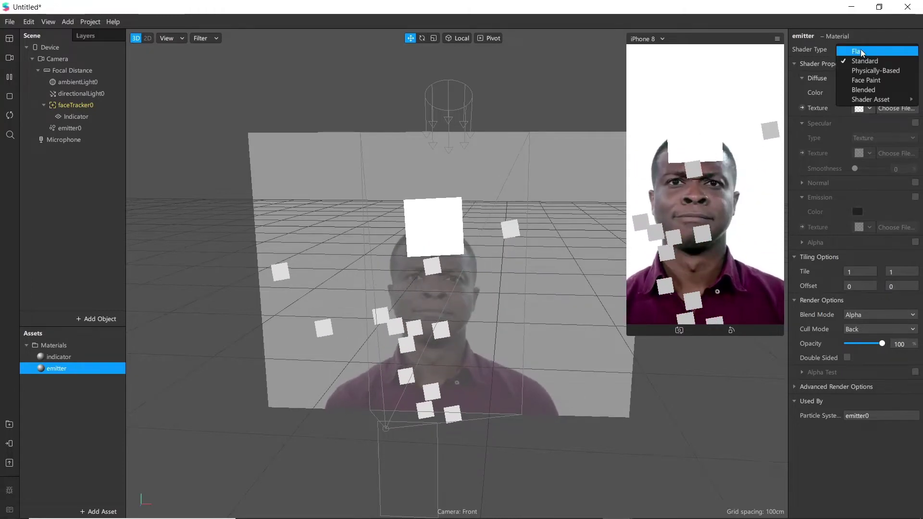
click(860, 50)
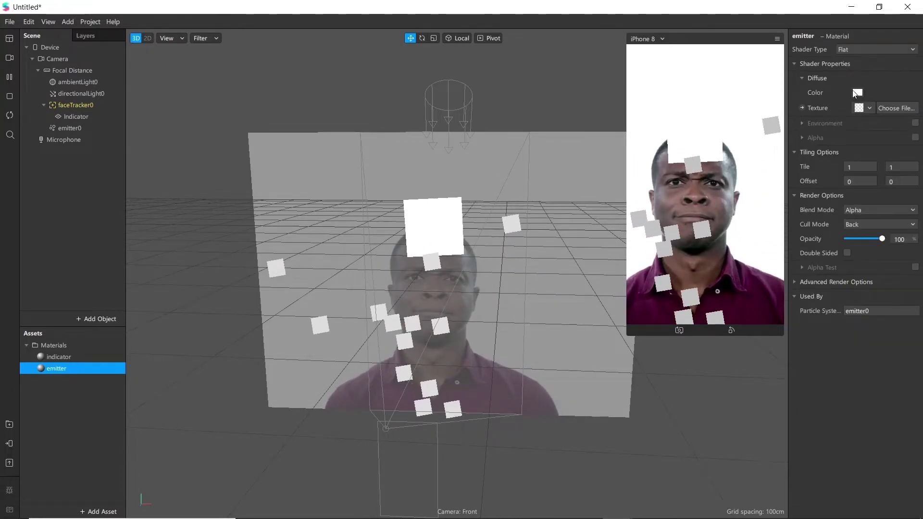
click(474, 322)
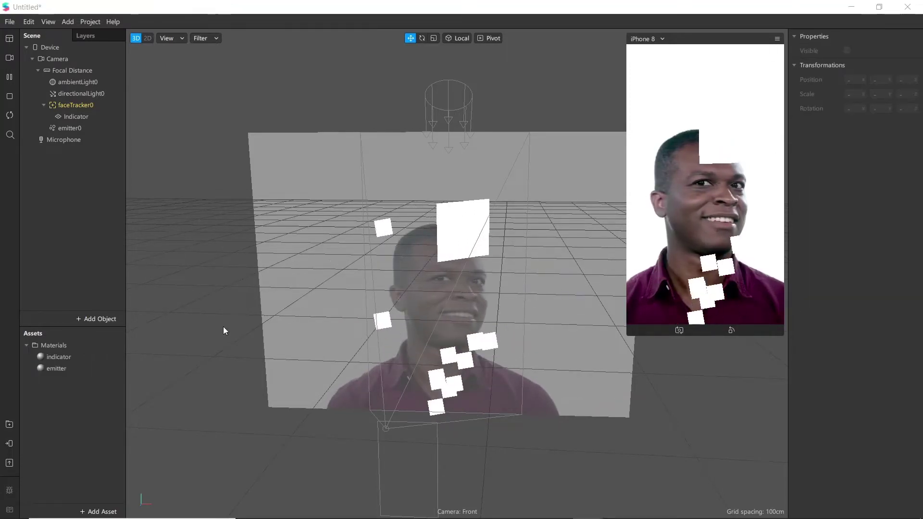
- Import the image virus.png from the virus folder on the computer as a texture asset
click(96, 511)
mouse_move(169, 350)
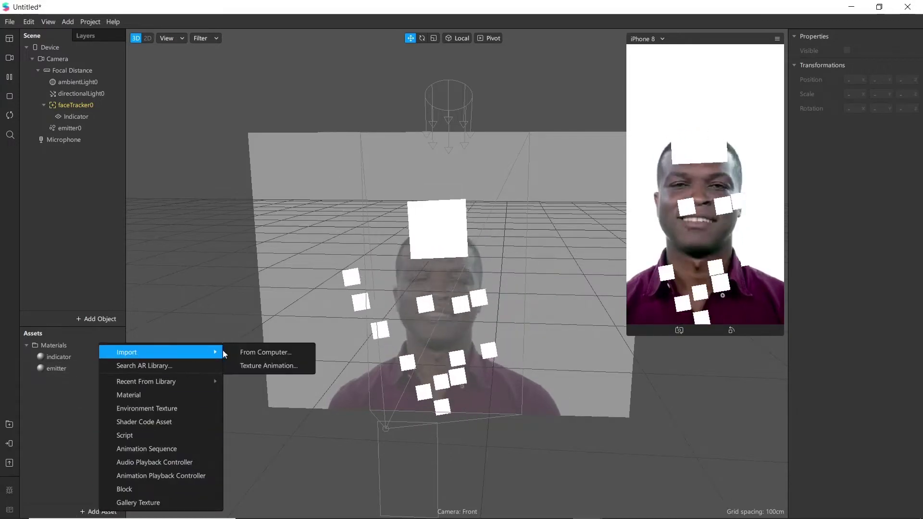
click(243, 350)
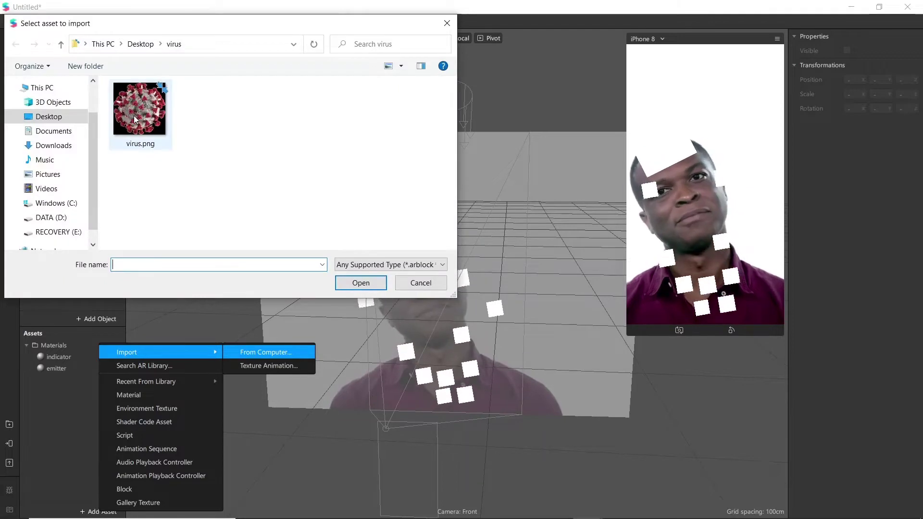
click(134, 116)
click(370, 282)
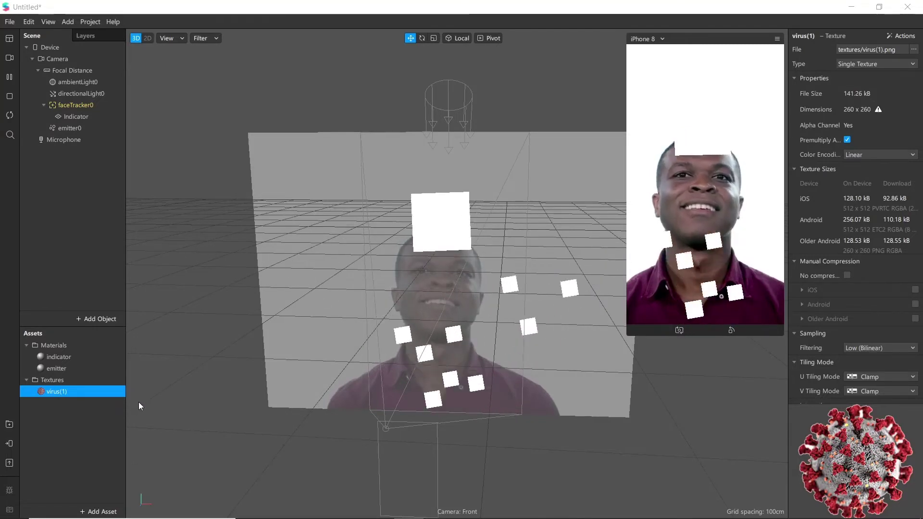
click(190, 312)
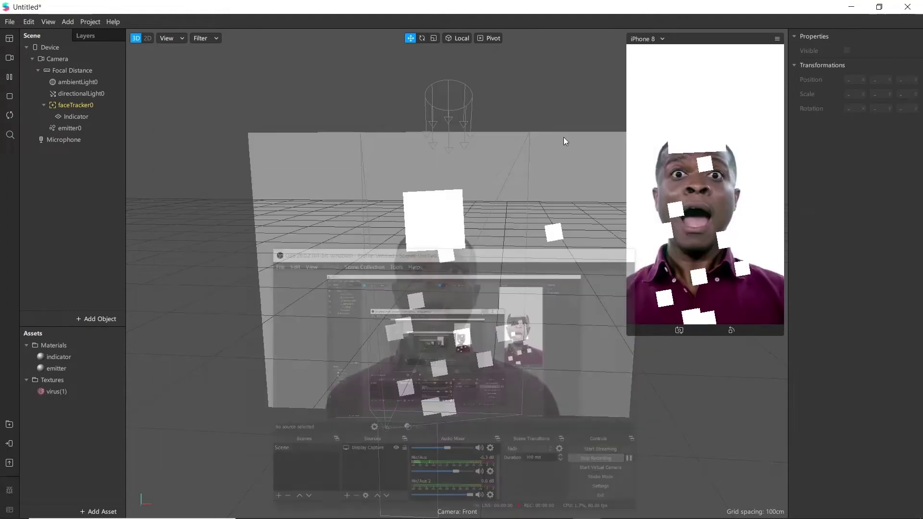
- Apply the imported virus(1) image as the diffuse texture of the emitter material
click(58, 372)
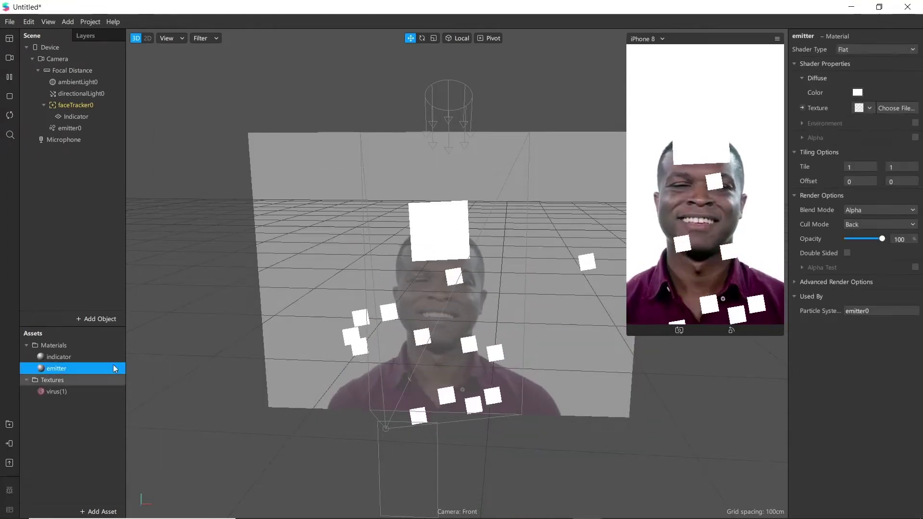
click(869, 108)
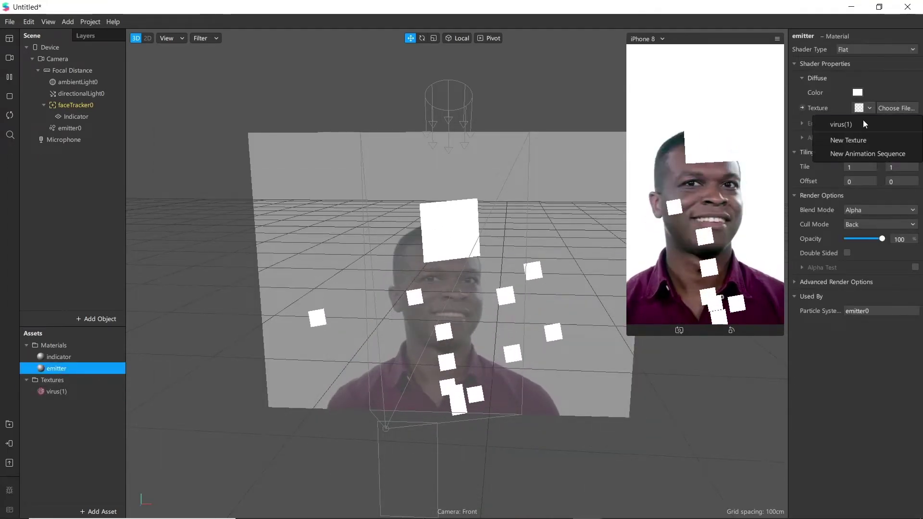
click(861, 123)
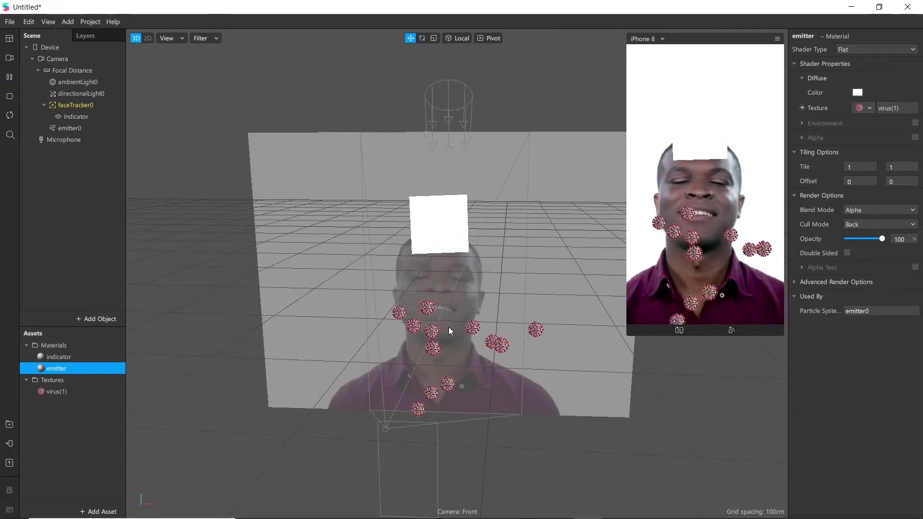
click(212, 232)
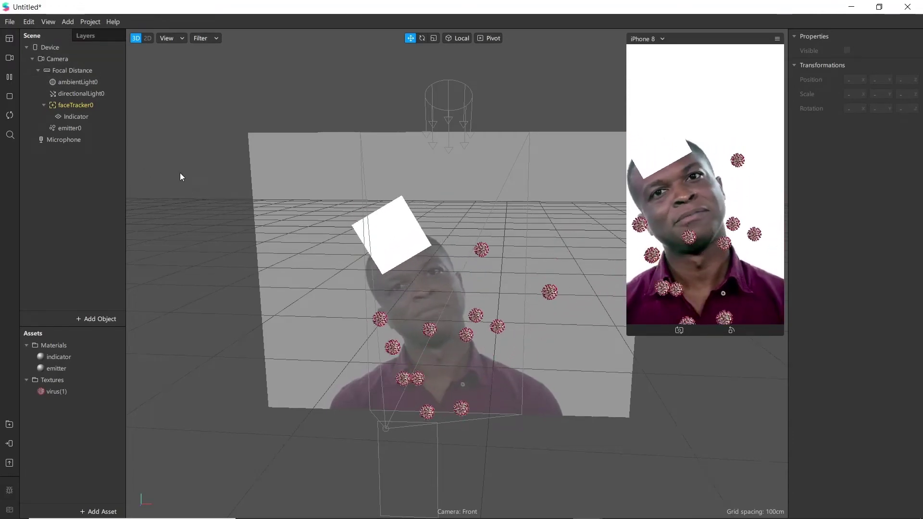
- Show the Patch Editor and enlarge it to about half of the workspace height
click(48, 22)
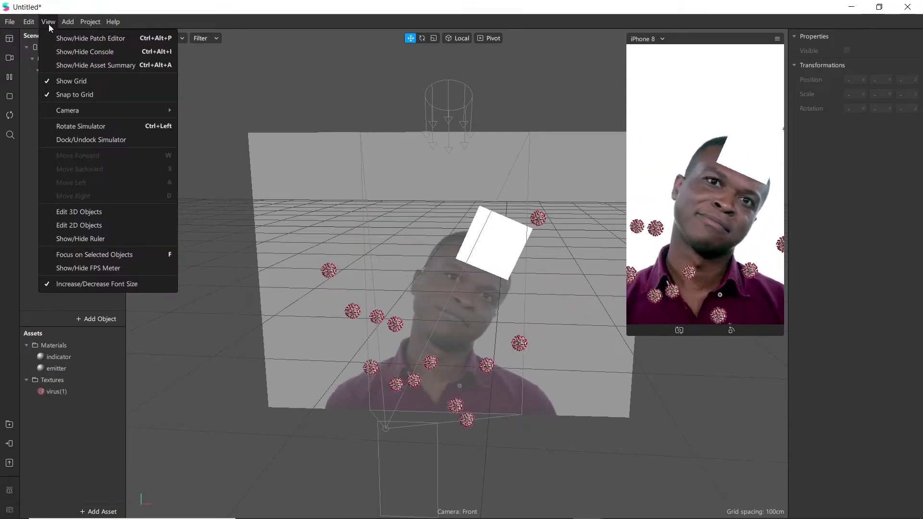
click(71, 39)
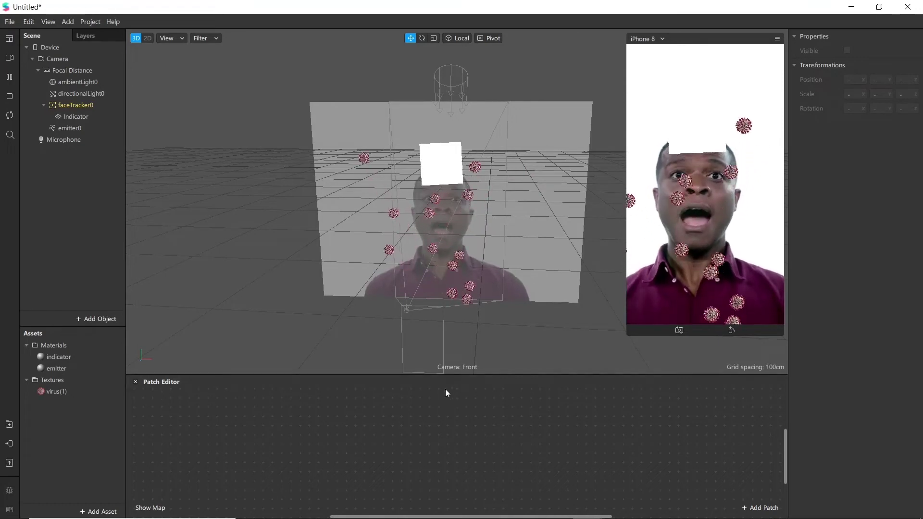
drag(452, 375, 451, 244)
- Add a Camera Distance patch and connect the Indicator plane to its Object input
double_click(277, 302)
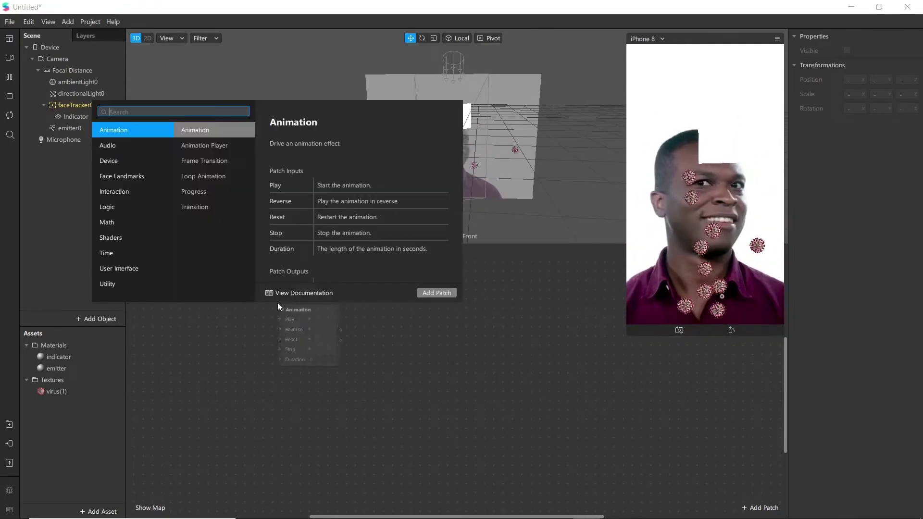
text(camer)
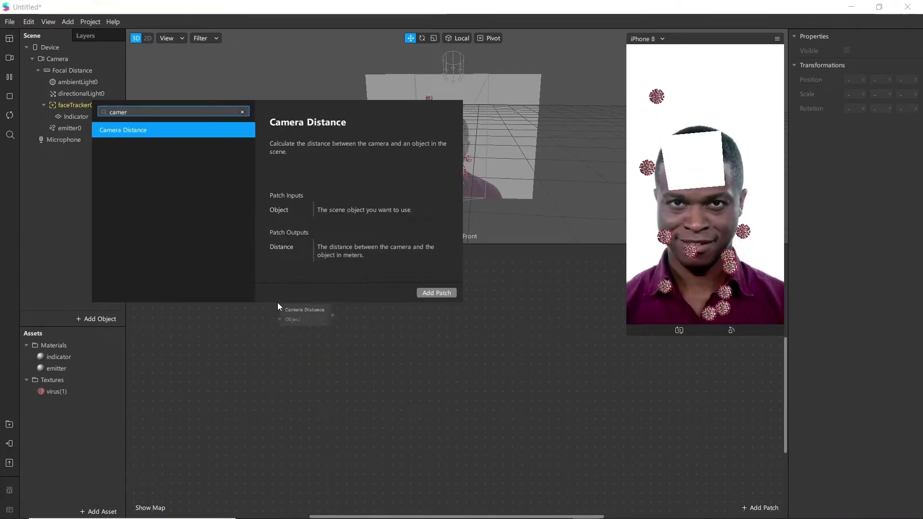
key(Return)
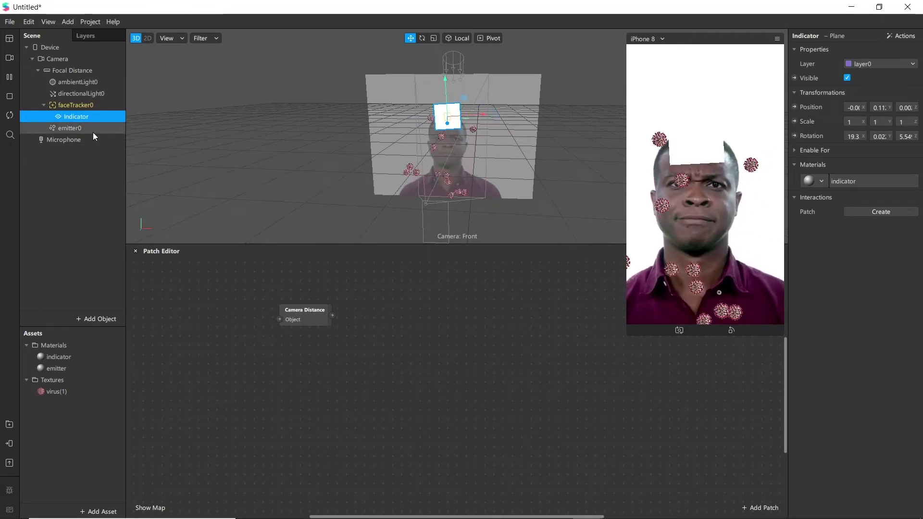
drag(79, 119, 278, 319)
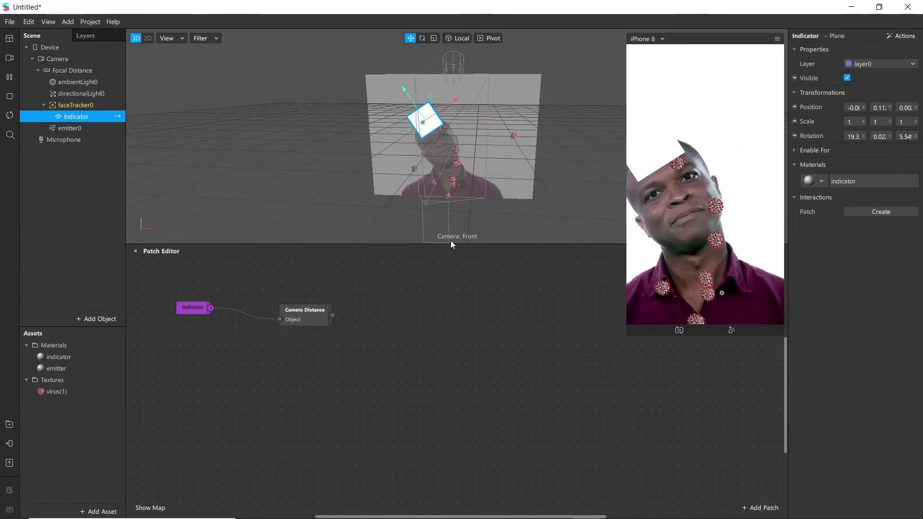
- Add a Multiply patch and place it beside the Camera Distance patch
right_click(344, 351)
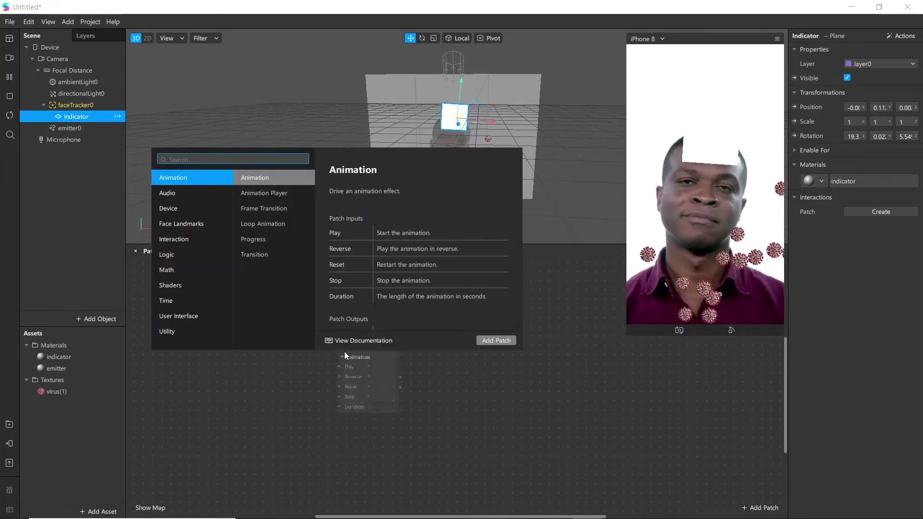
text(multy)
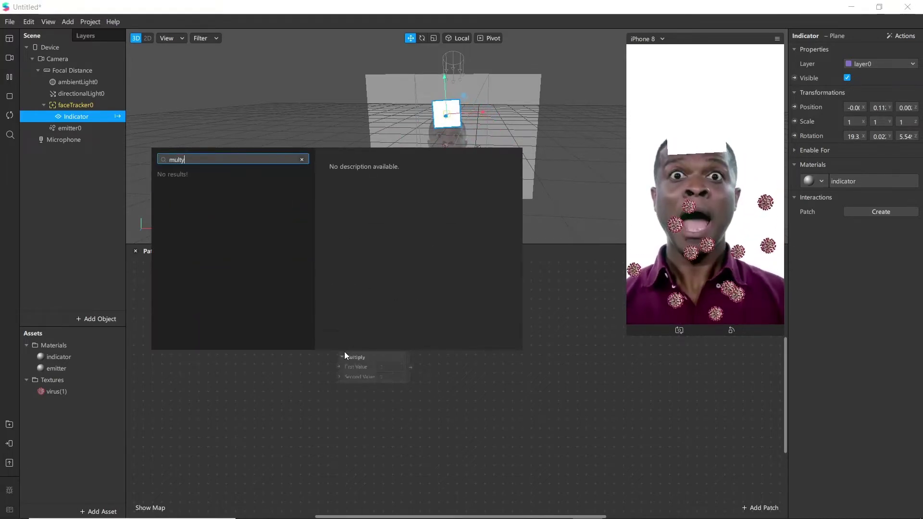
key(BackSpace)
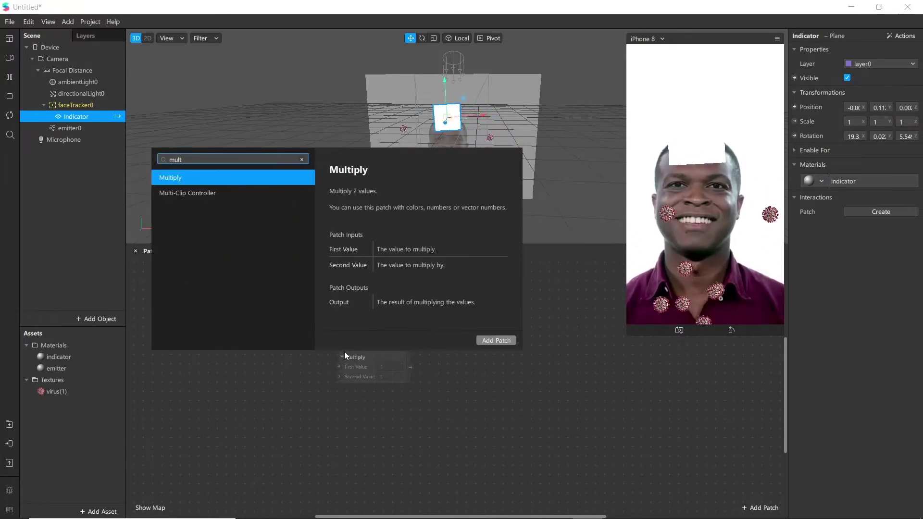
key(Return)
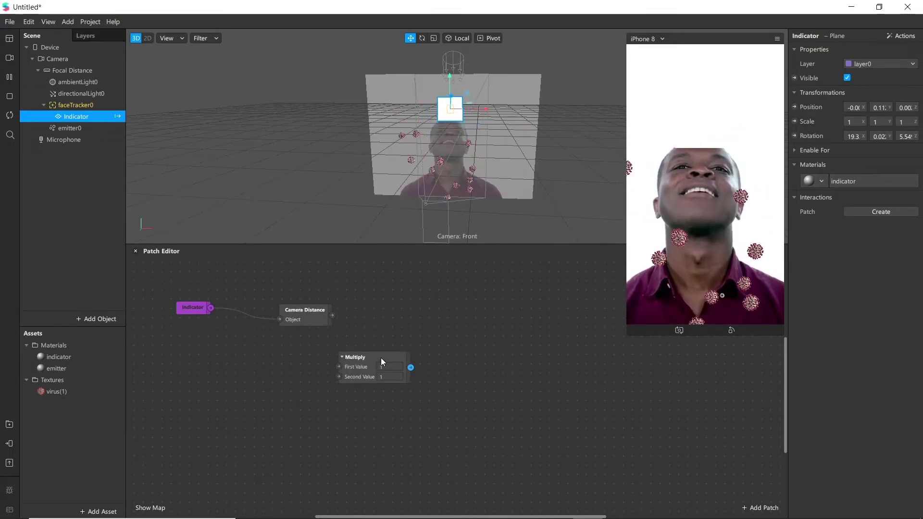
drag(381, 358, 407, 314)
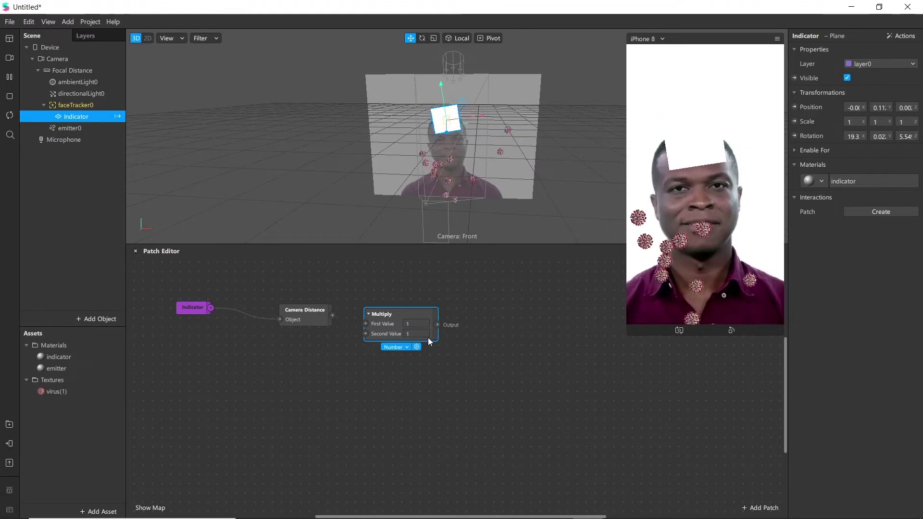
- Add an Add patch and place it beside the Multiply patch
double_click(419, 366)
text(add)
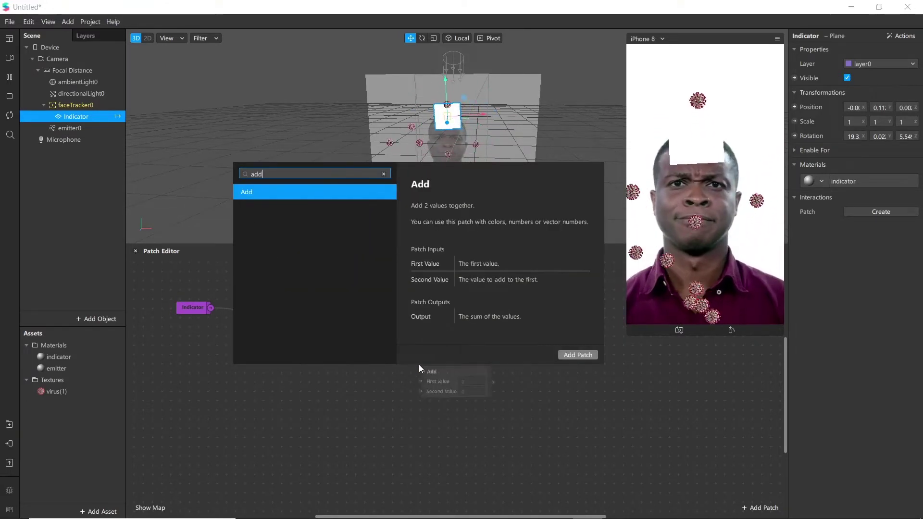
key(Return)
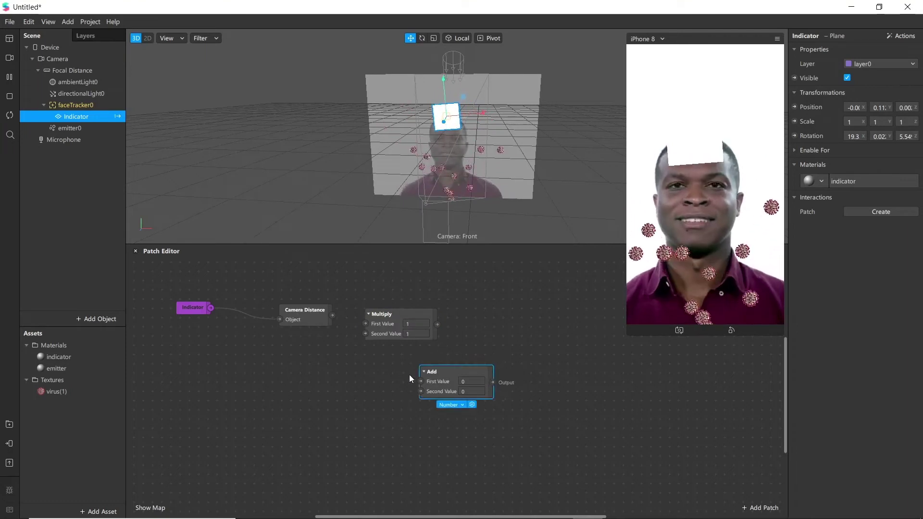
drag(422, 380, 385, 377)
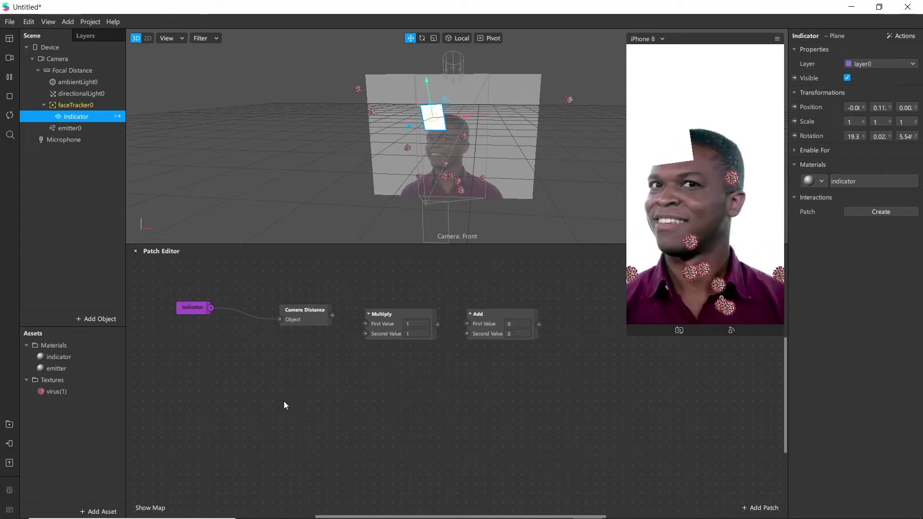
- Add a Clamp patch and place it below the Multiply patch
double_click(312, 397)
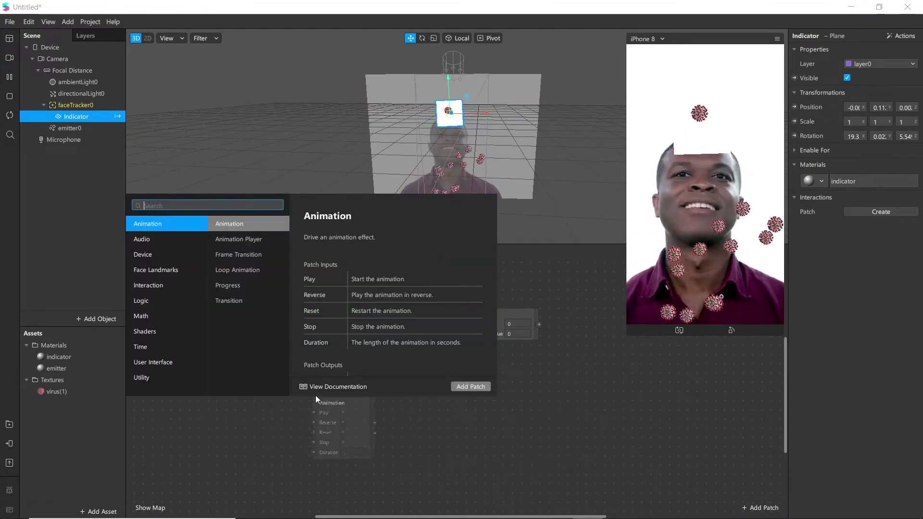
text(clam)
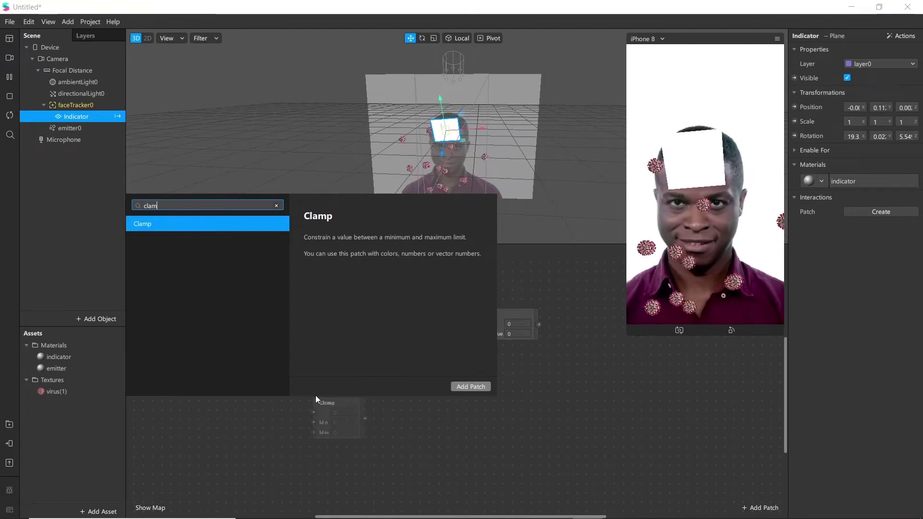
text(p)
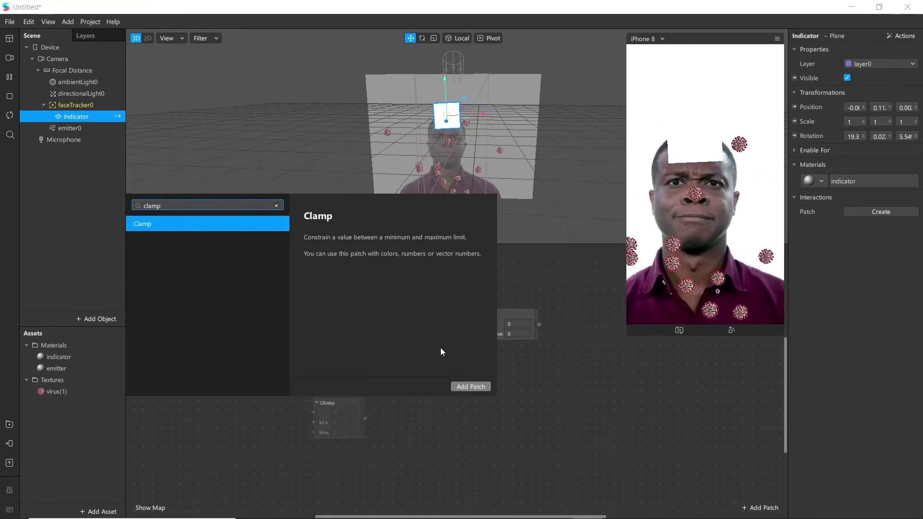
click(461, 387)
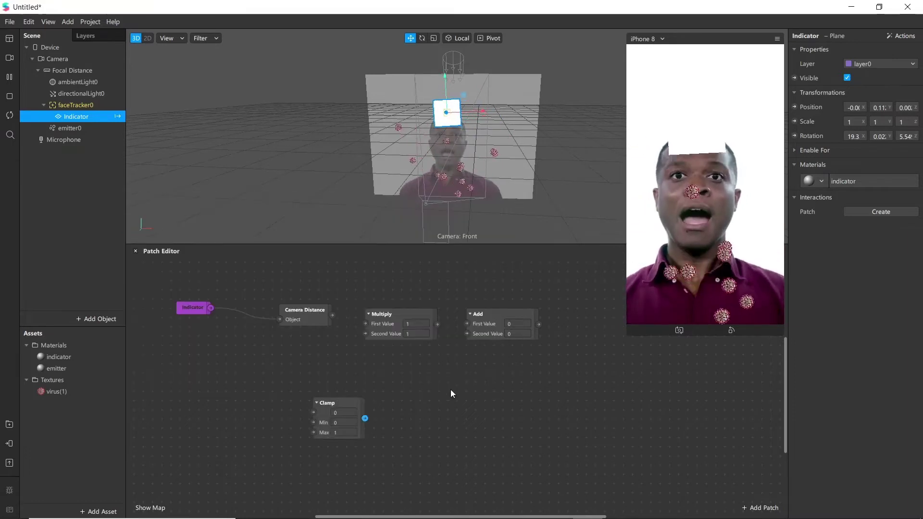
drag(349, 404, 388, 389)
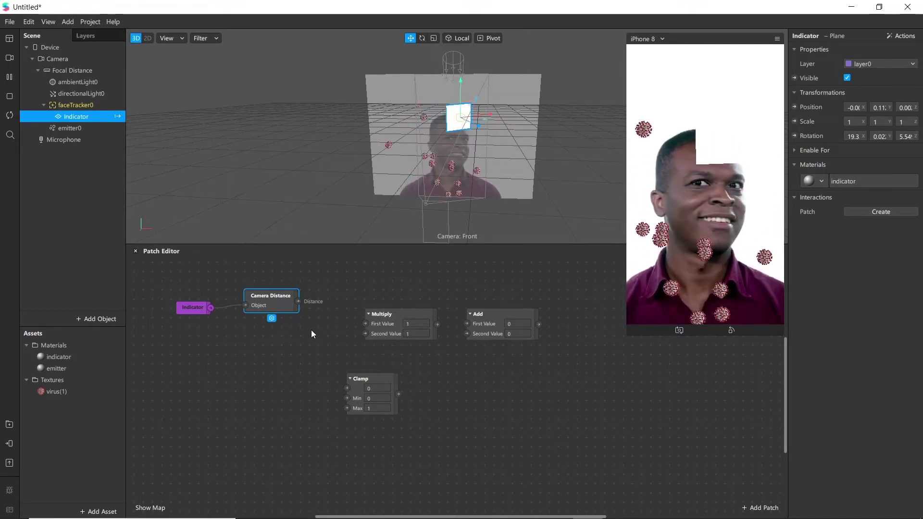
- Move the Indicator, Camera Distance and Multiply patches closer together and connect the camera's Distance output to Multiply's First Value
click(211, 308)
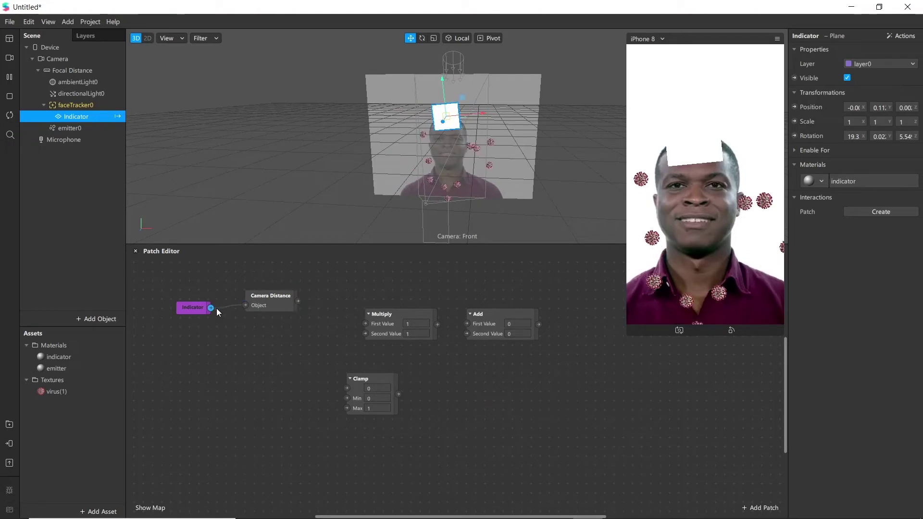
click(244, 304)
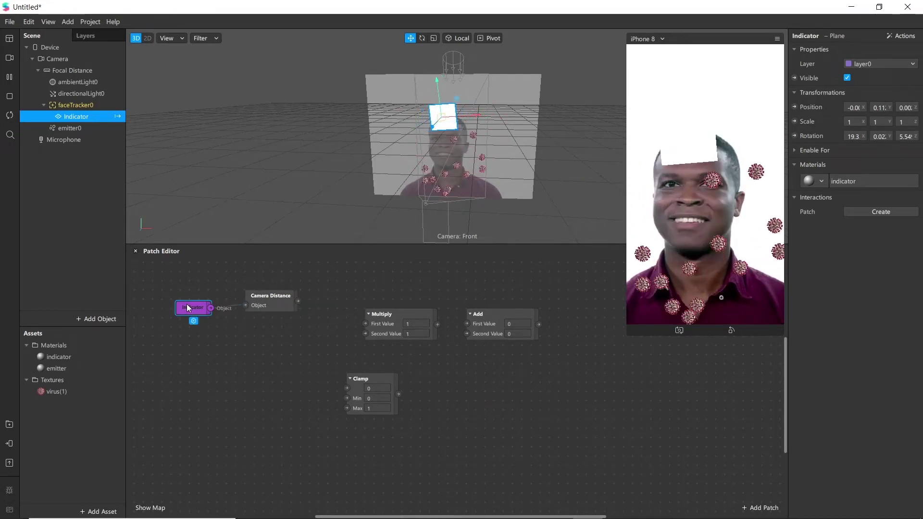
drag(186, 304, 158, 302)
drag(263, 306, 222, 317)
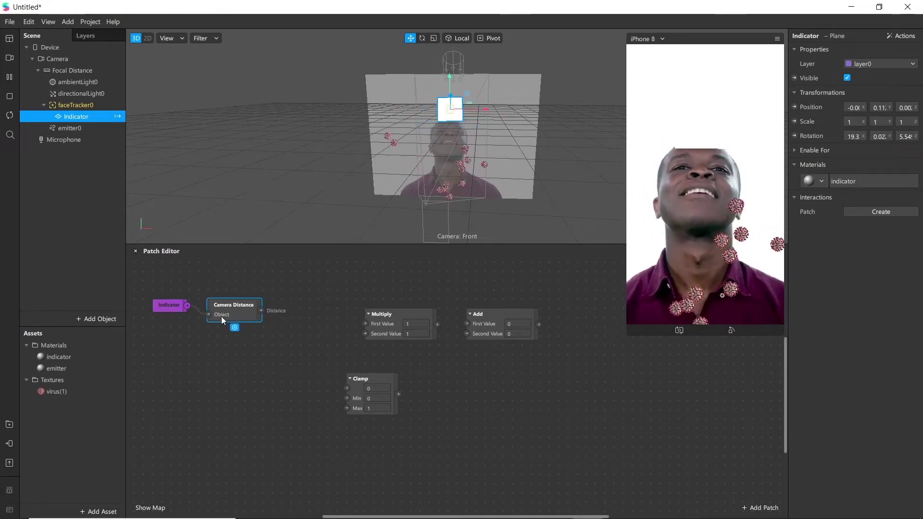
drag(378, 314, 293, 305)
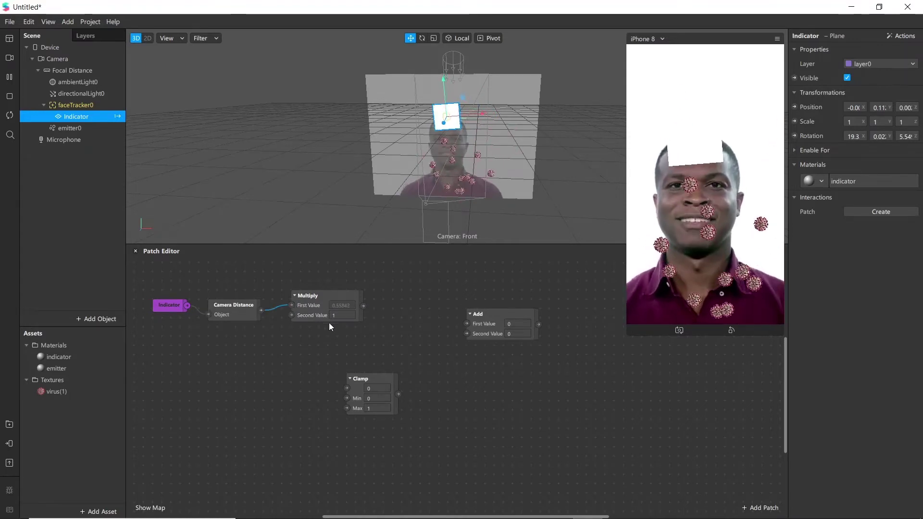
- Rearrange the Add and Clamp patches, connecting Multiply's output to Add's First Value and Add's output to Clamp's value input
drag(478, 321, 423, 311)
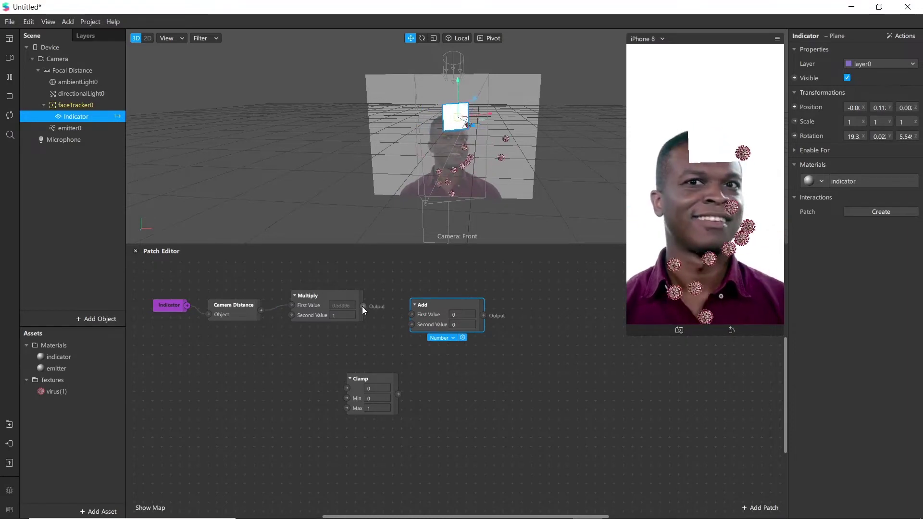
drag(364, 306, 240, 373)
drag(354, 398, 382, 361)
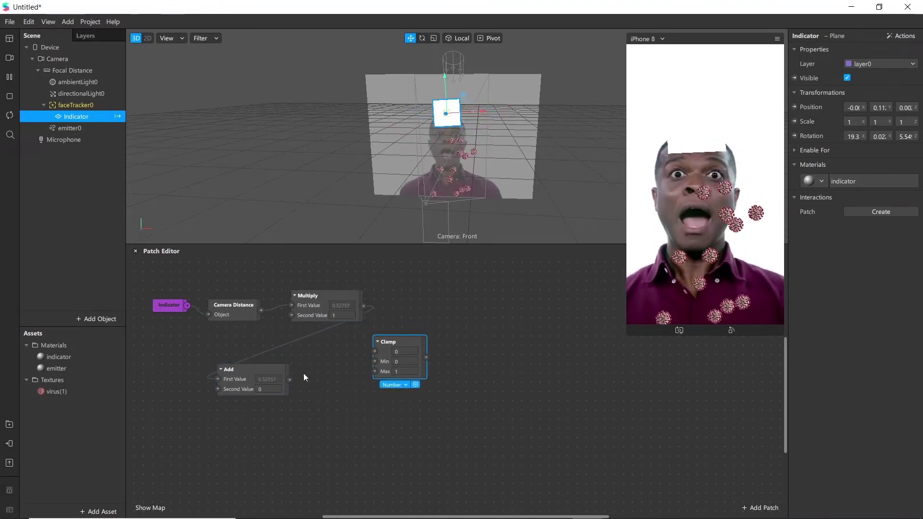
drag(244, 382, 275, 382)
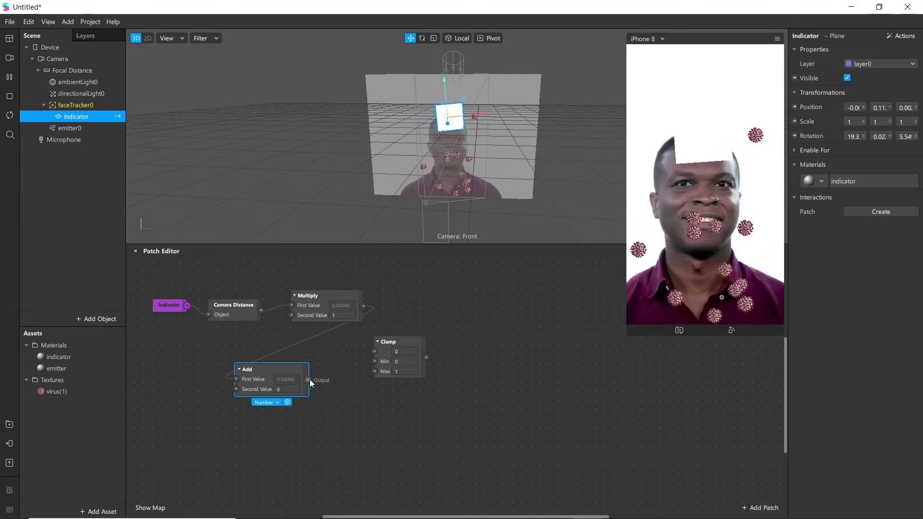
drag(310, 379, 376, 352)
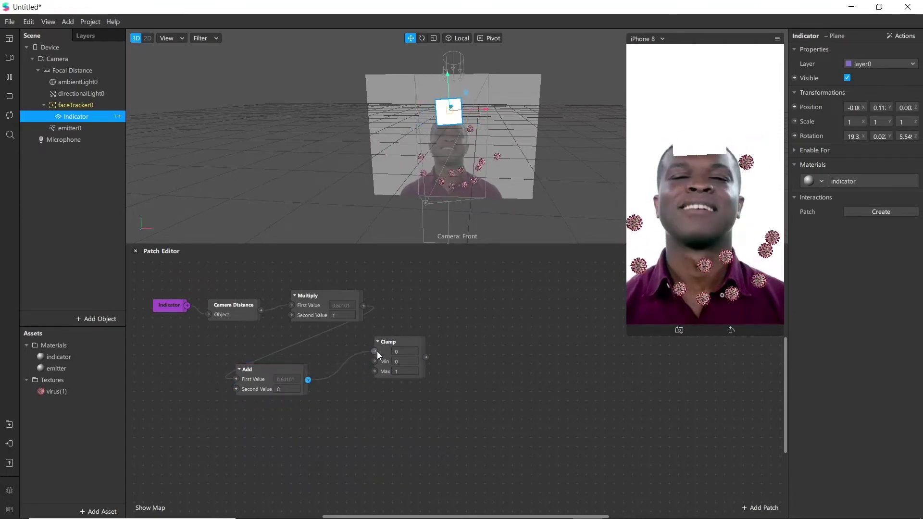
- Set the Clamp patch's Min to 2 and Max to 5
click(408, 362)
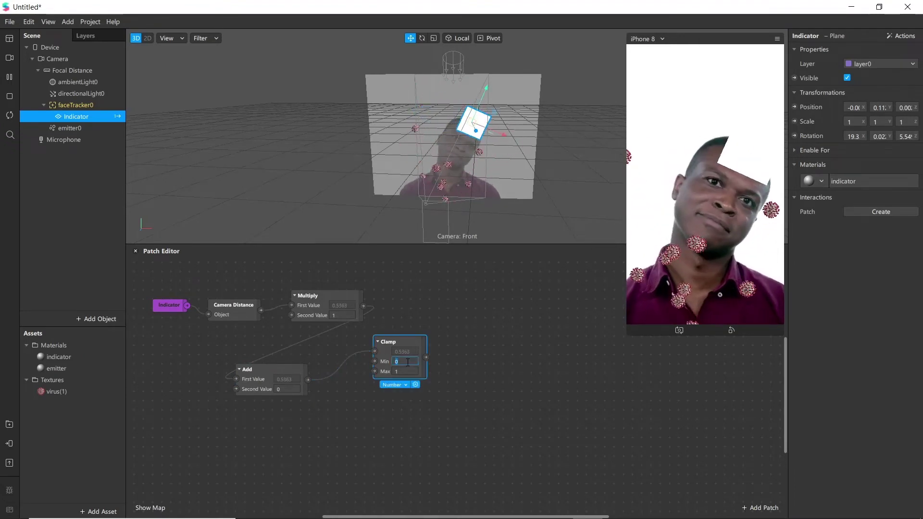
click(401, 371)
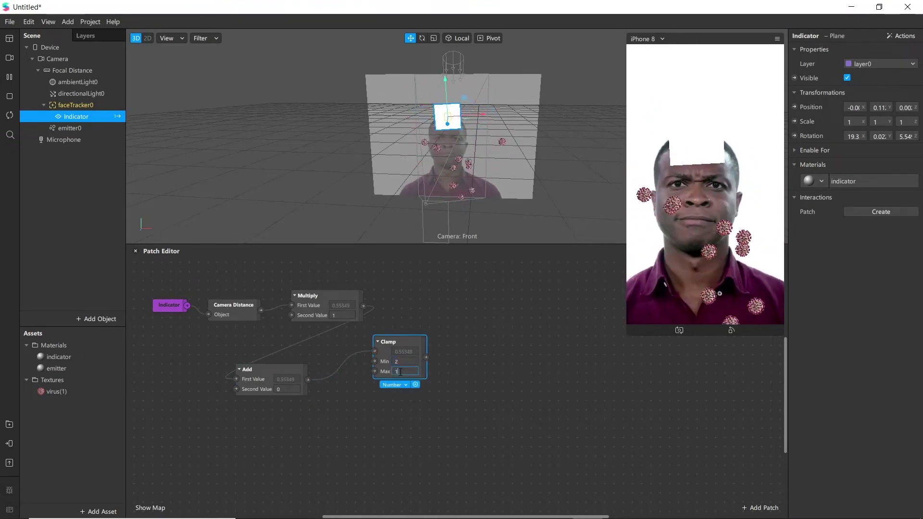
text(5)
key(Return)
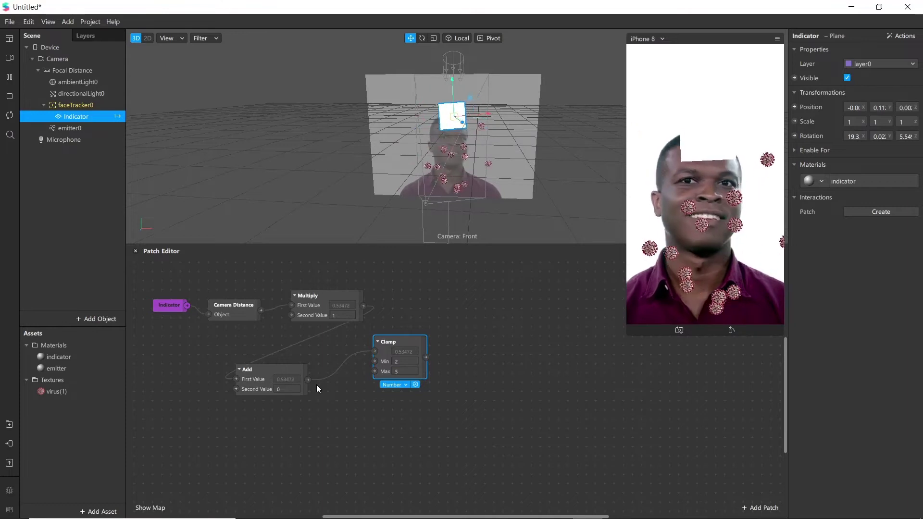
- Set the Add patch's Second Value to 2
click(285, 390)
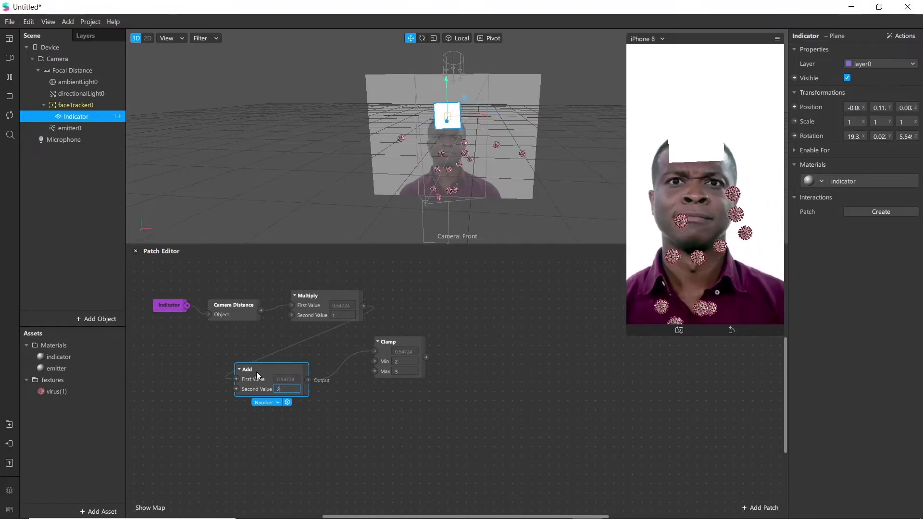
text(2)
key(Return)
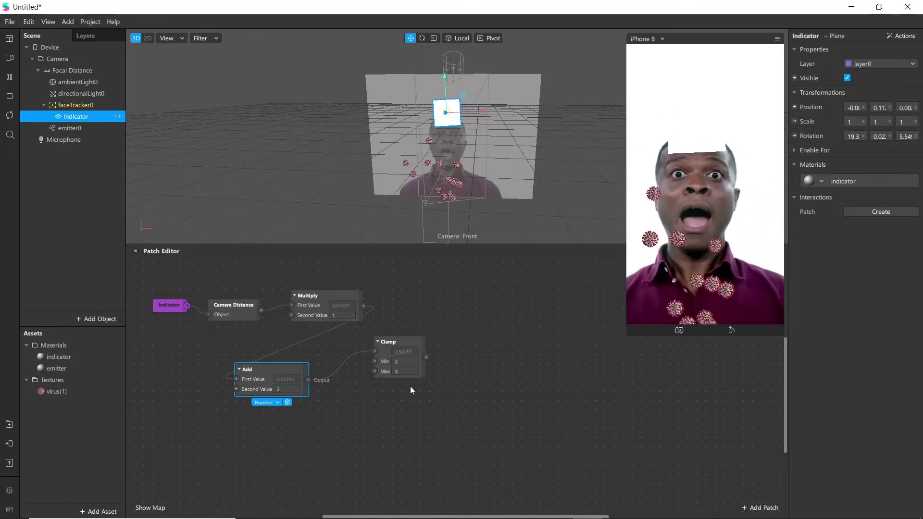
- Add an Equals patch fed by the Clamp output and place it just below the Clamp patch
drag(425, 357, 467, 423)
text(equals)
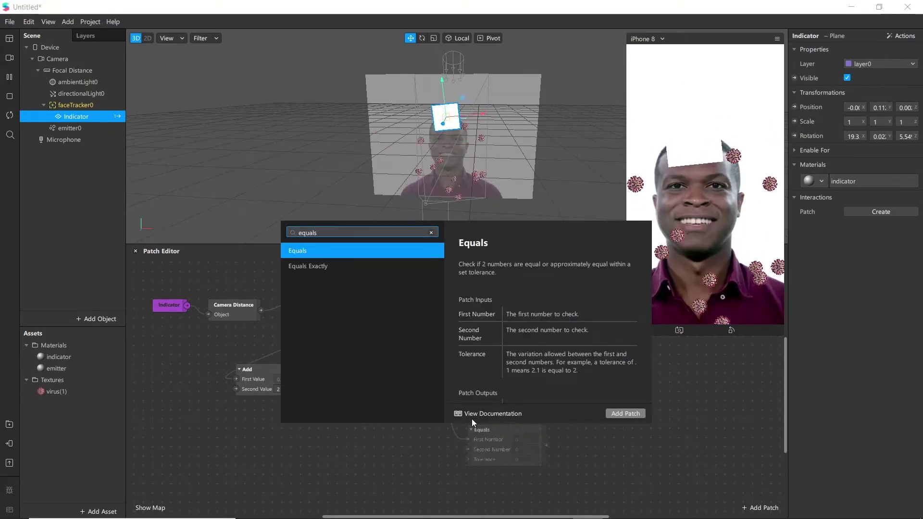
key(Return)
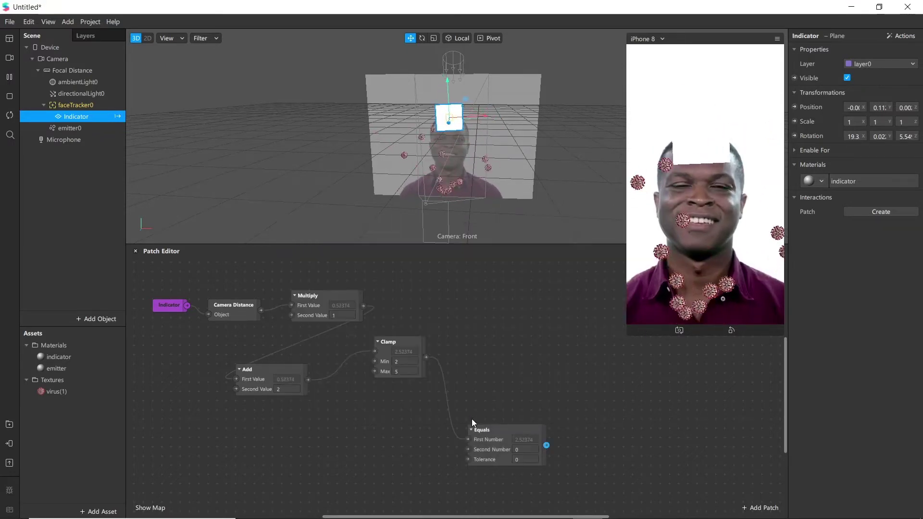
drag(489, 437, 412, 413)
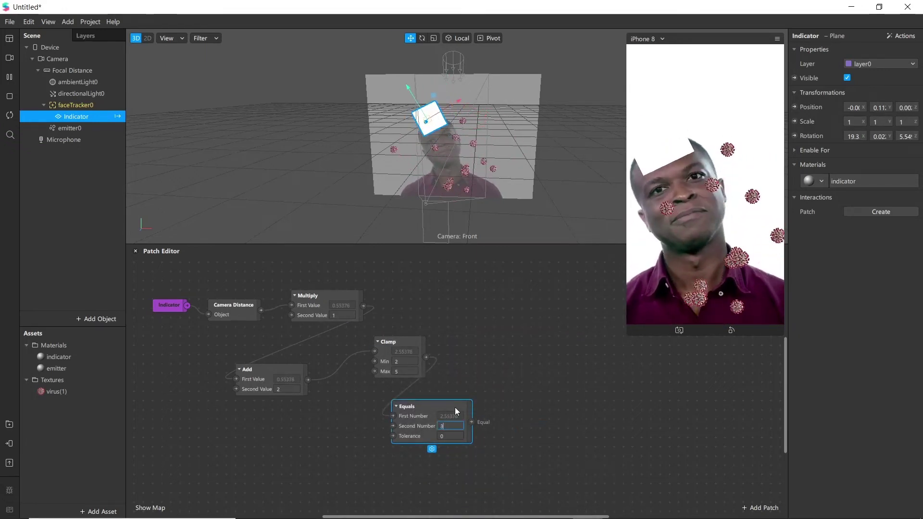
- Set the Equals patch's Second Number to 3.5 and its Tolerance to 0.5
text(3)
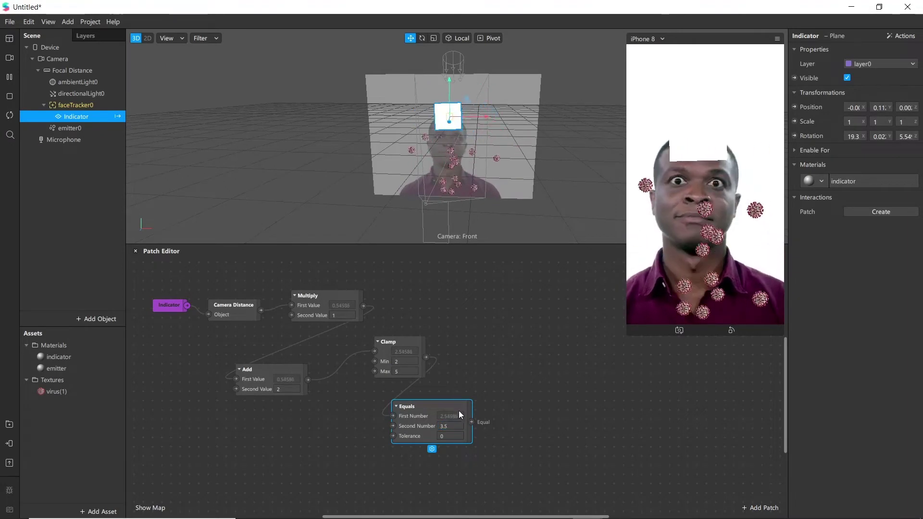
click(448, 435)
text(0.5)
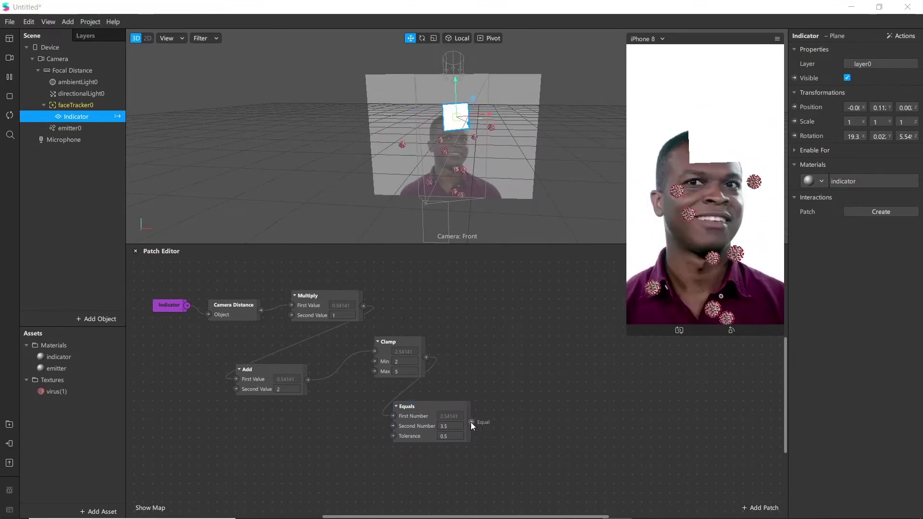
- Add an If Then Else patch fed by the Equals output, set its value type to Color, and place it beside the Equals patch
drag(471, 422, 533, 374)
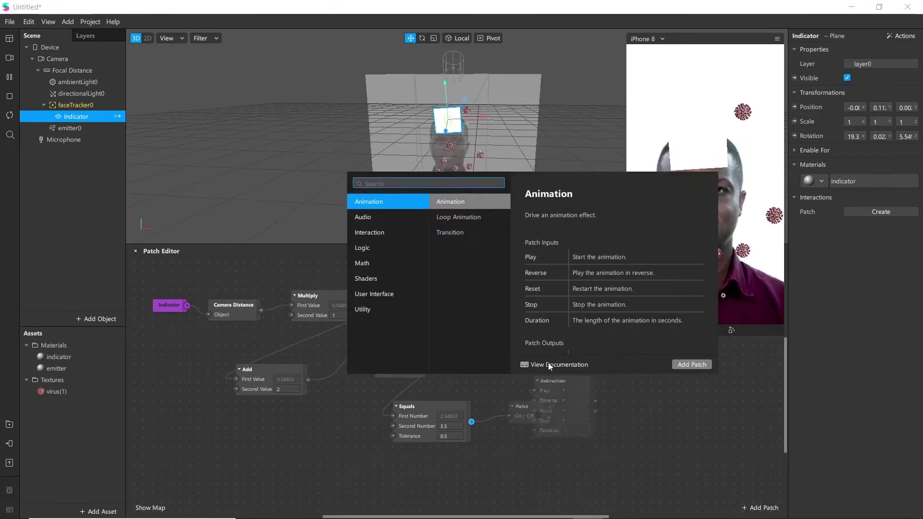
text(if)
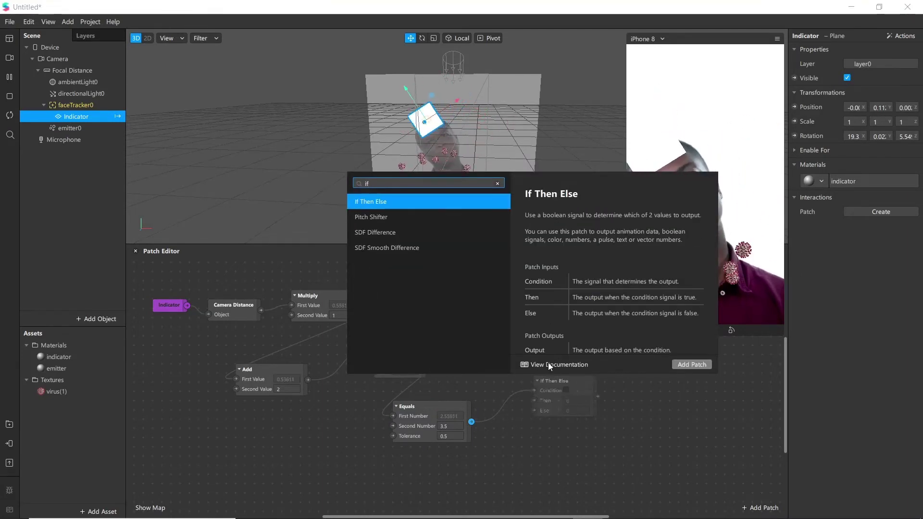
key(Return)
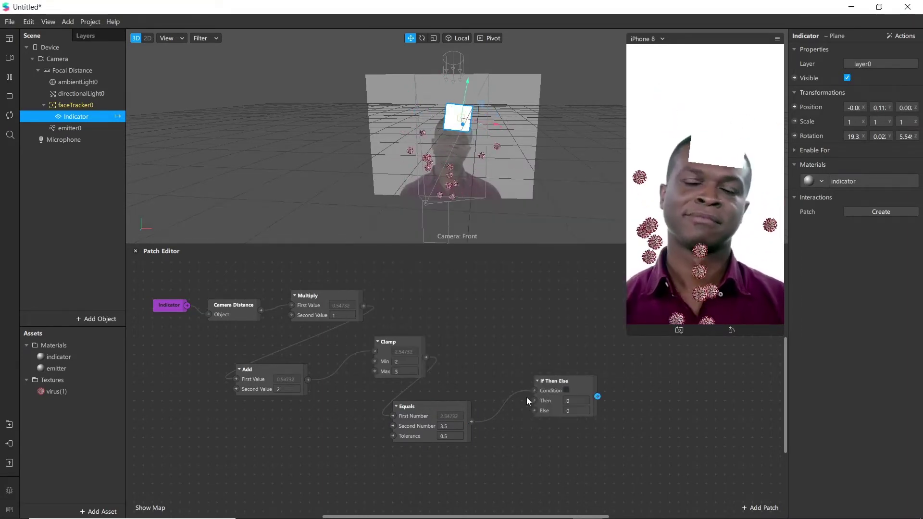
click(565, 425)
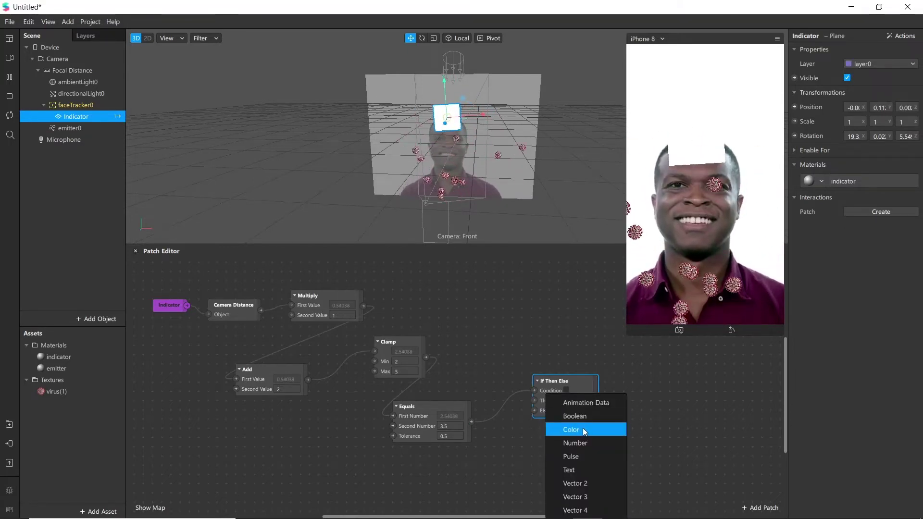
click(582, 428)
drag(548, 381, 536, 378)
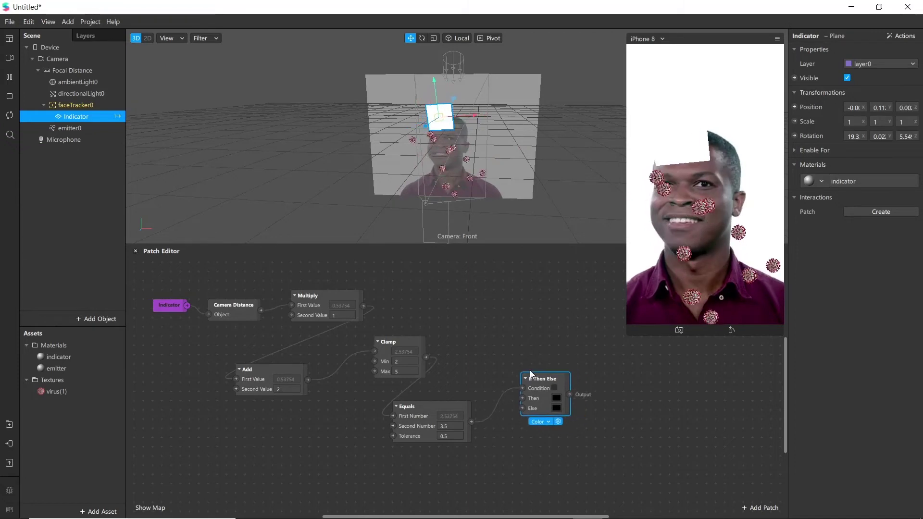
- Set the If Then Else patch's Then color to green #00ff00 and its Else color to red #ff0000
click(555, 398)
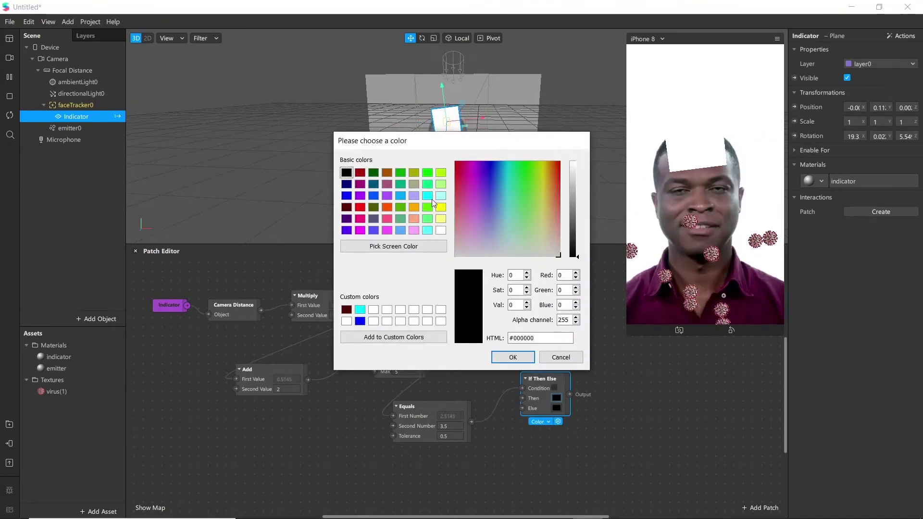
click(427, 173)
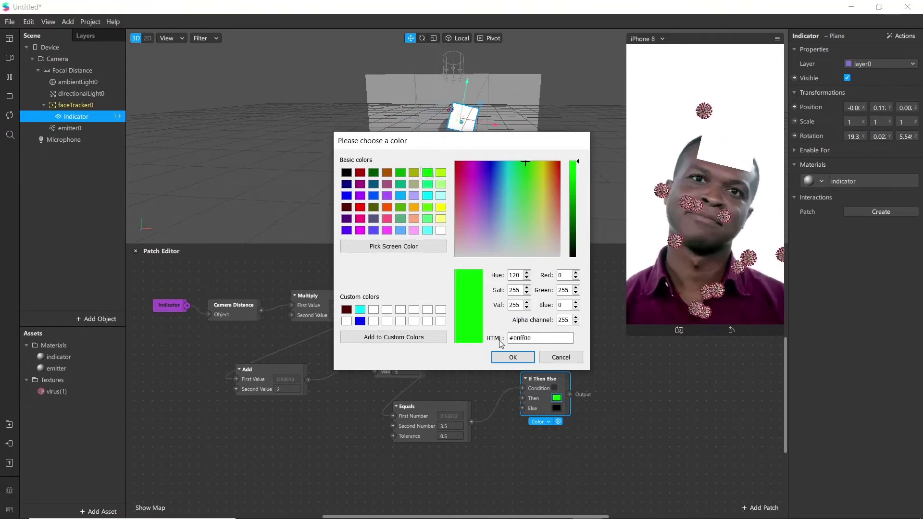
click(503, 357)
click(556, 408)
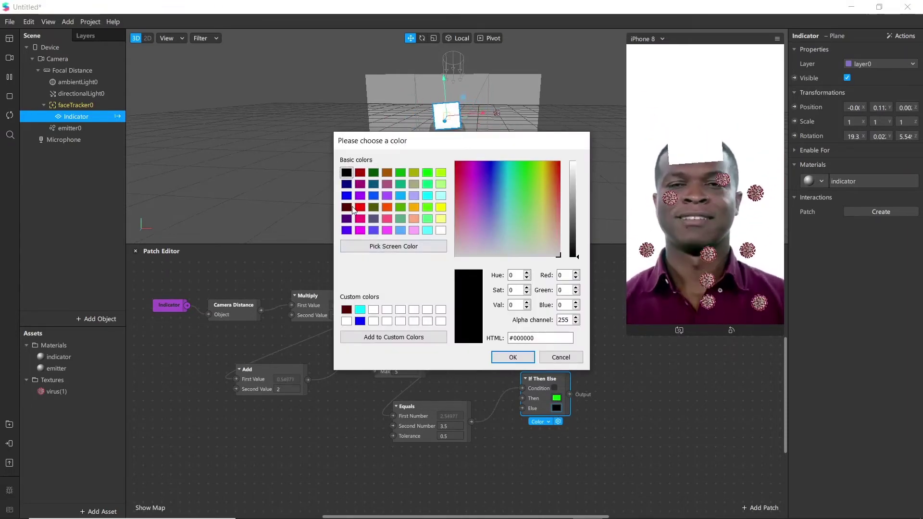
click(386, 207)
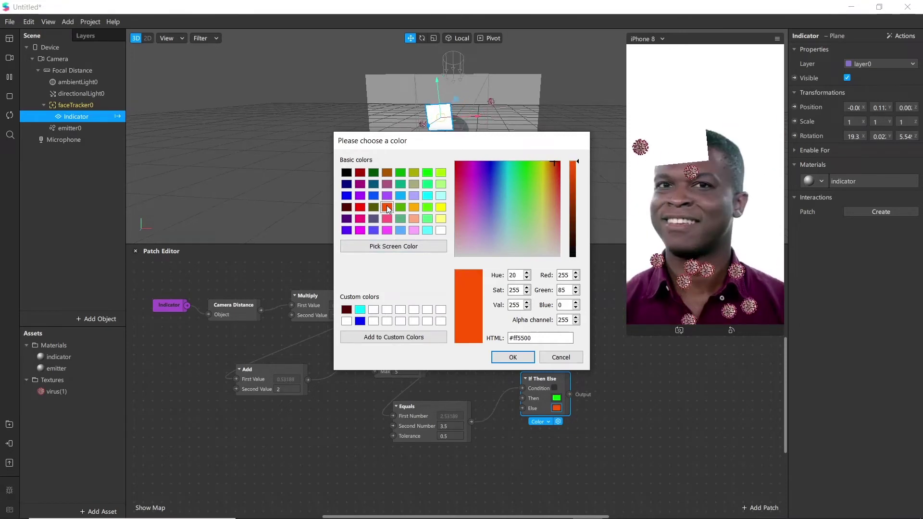
click(360, 207)
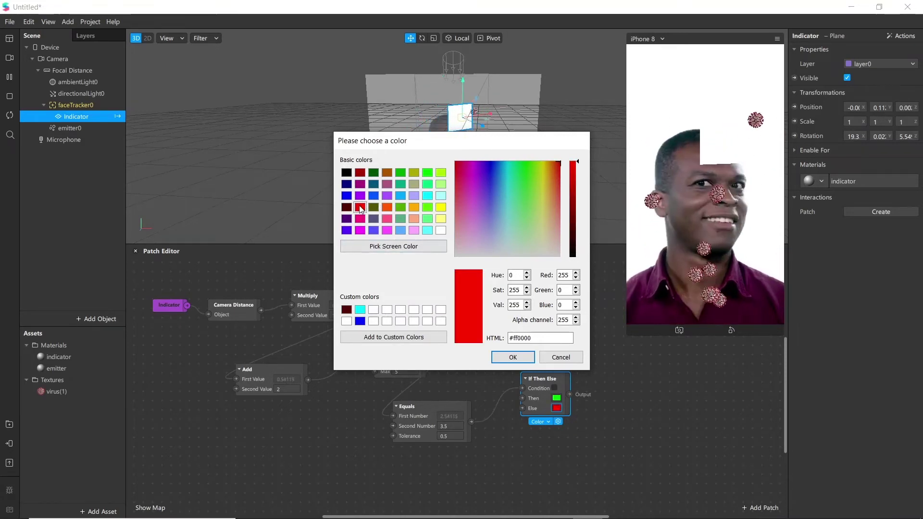
click(509, 358)
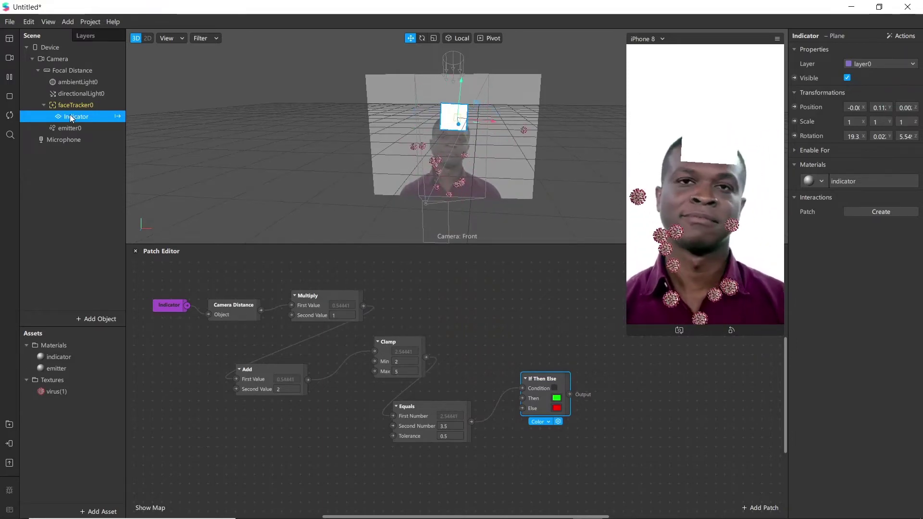
- Create a Diffuse Texture patch for the indicator material and connect the If Then Else output to it
double_click(96, 357)
key(Return)
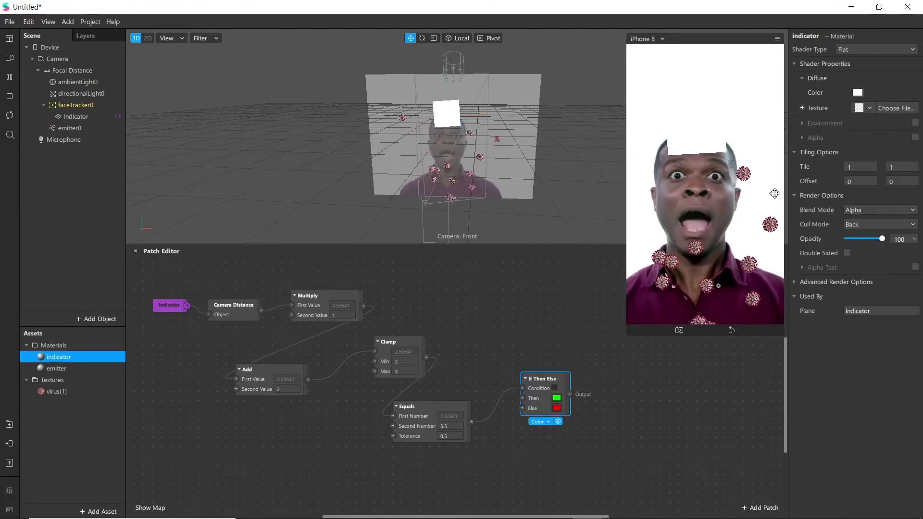
click(802, 108)
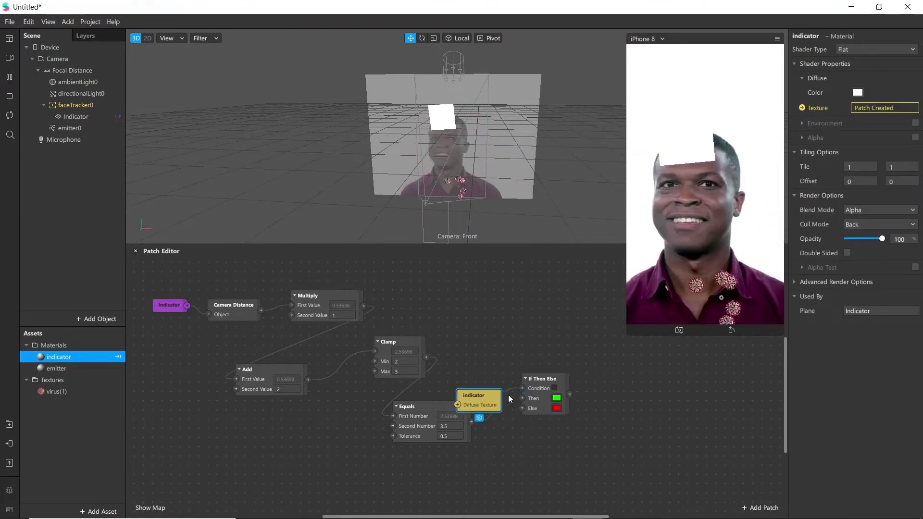
drag(500, 396, 664, 380)
drag(569, 394, 635, 396)
key(Escape)
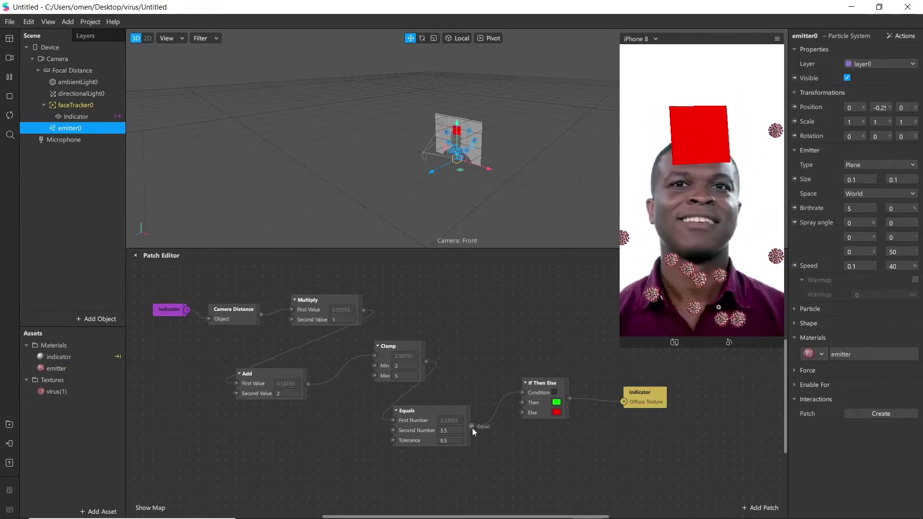
- Add a Not patch fed by the Equals output and place it just below the If Then Else patch
drag(471, 427, 526, 481)
text(not)
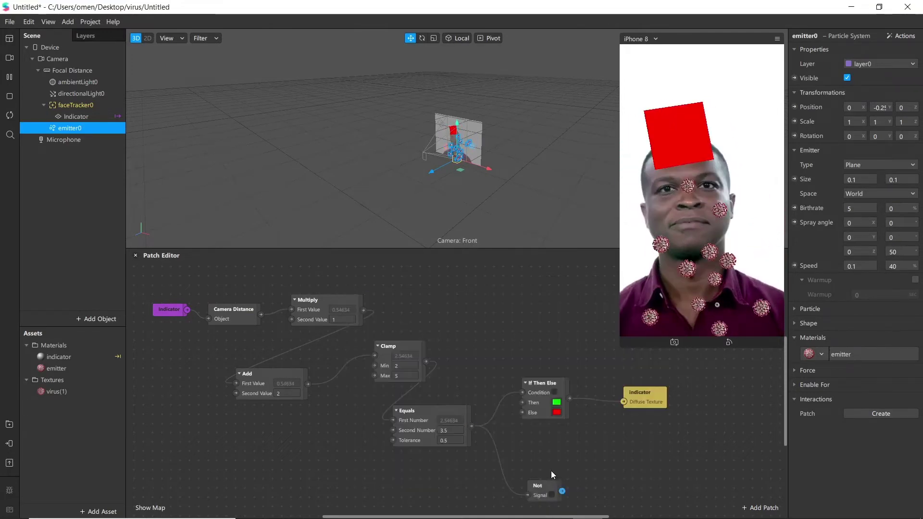
key(Return)
drag(543, 483, 533, 447)
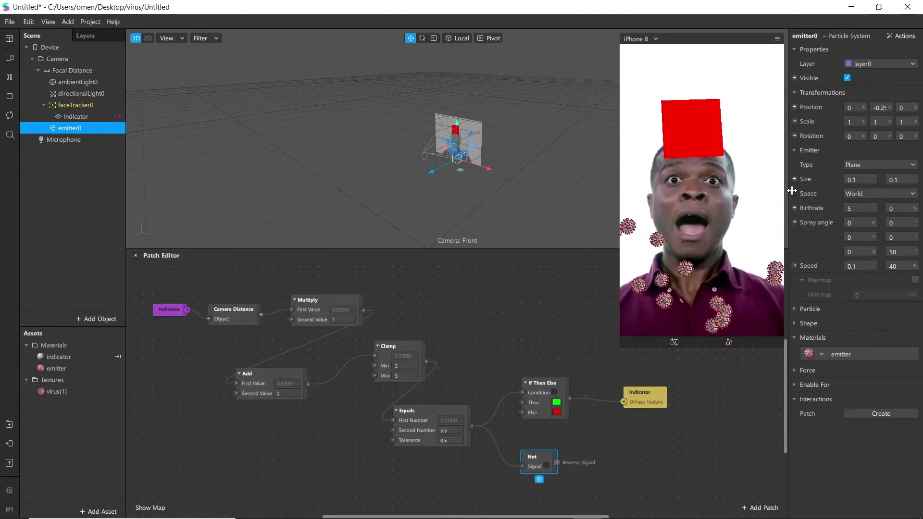
- Create a Visible patch for emitter0 and connect the Not patch's output to it
click(793, 78)
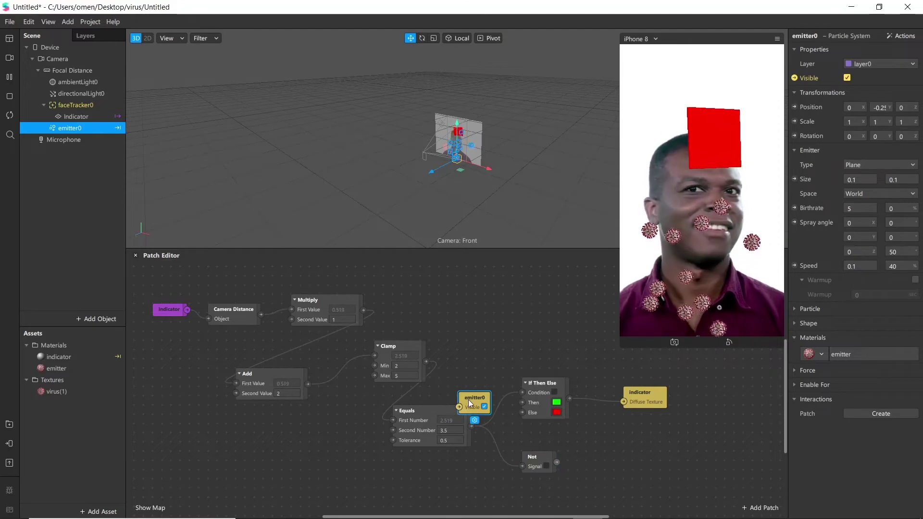
drag(556, 462, 613, 465)
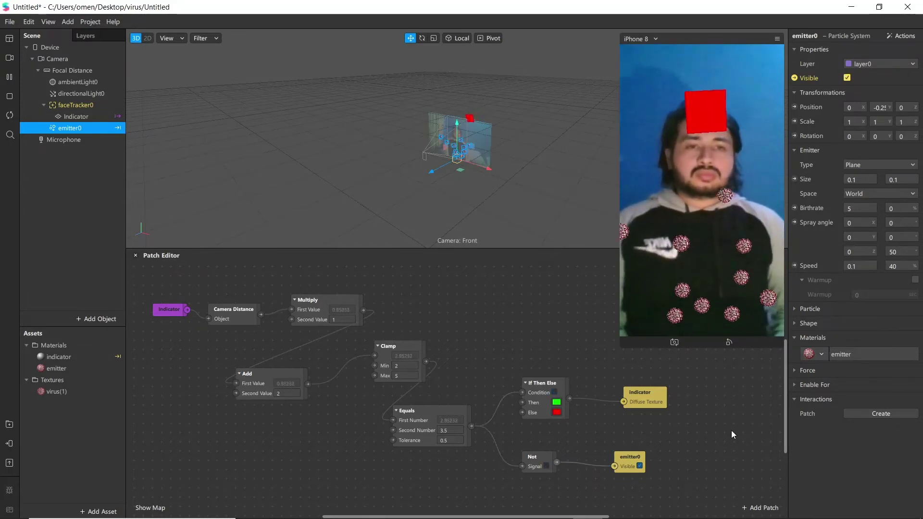
click(481, 127)
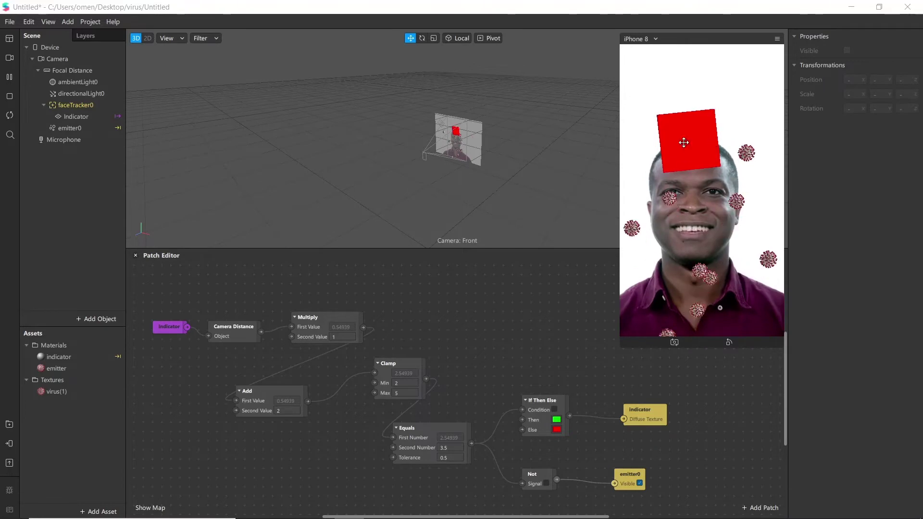
- Add a new plane as a child of the Indicator plane
right_click(82, 120)
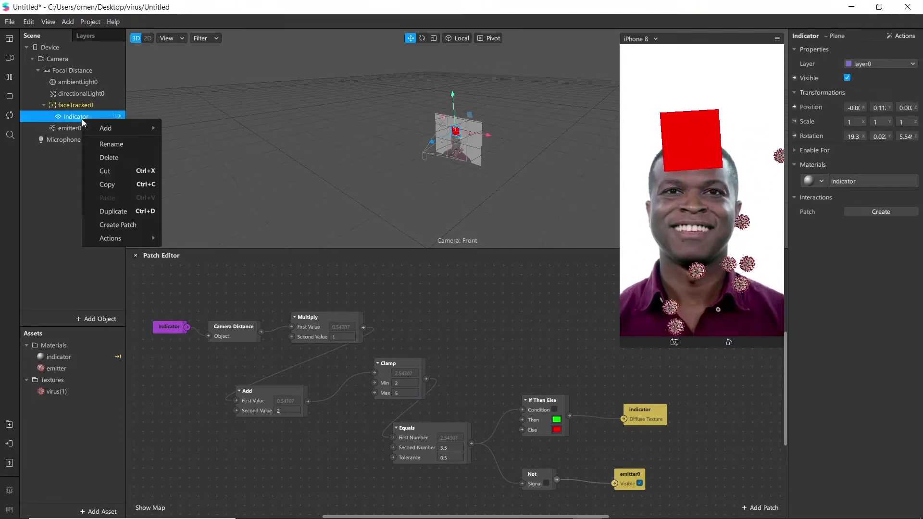
mouse_move(101, 128)
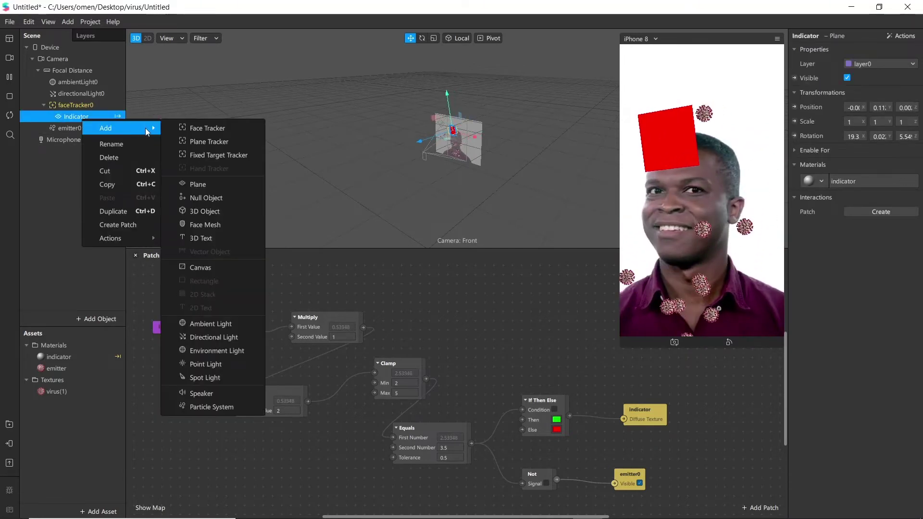
click(193, 184)
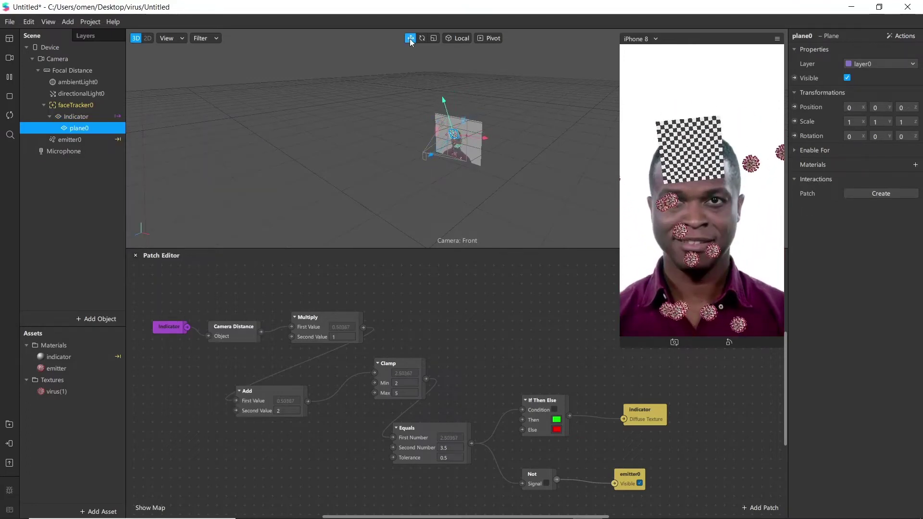
- Pause the preview video, scale the child plane's Y to about 0.30, and move it slightly in front of the Indicator
click(7, 79)
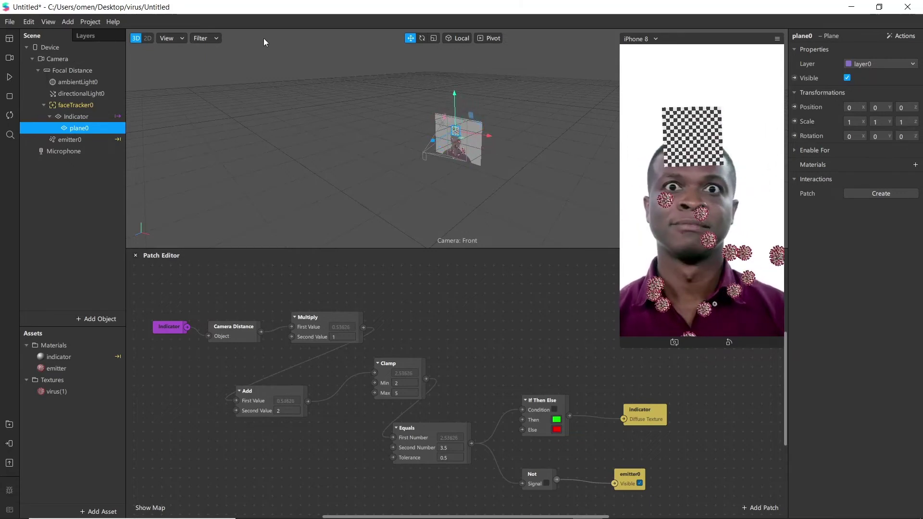
click(434, 38)
drag(454, 98, 453, 115)
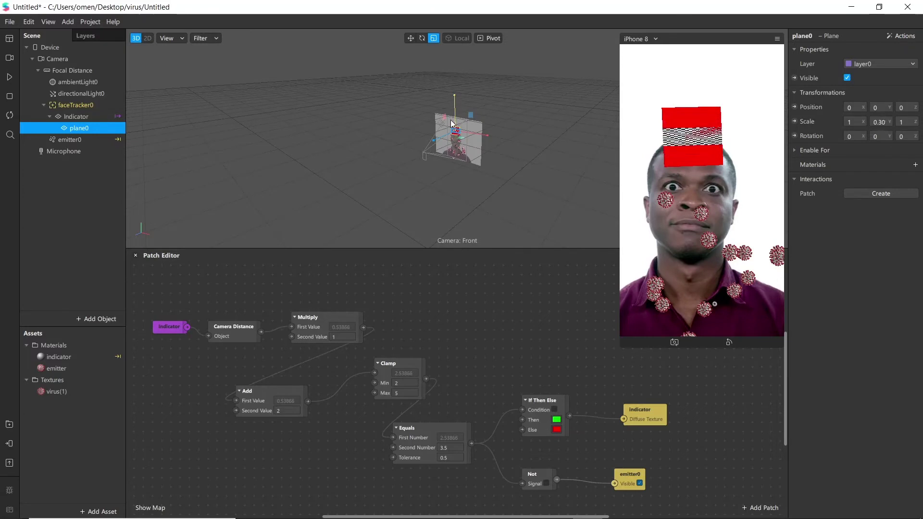
click(409, 38)
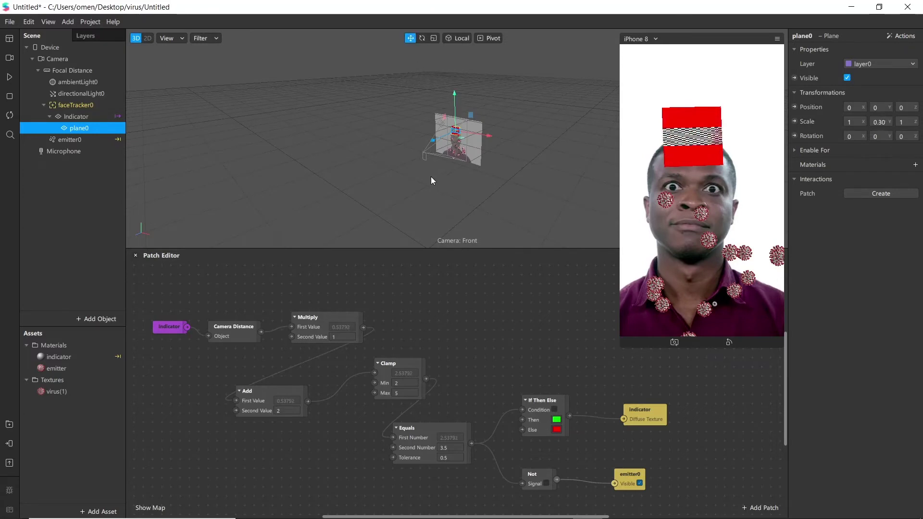
drag(433, 143, 433, 145)
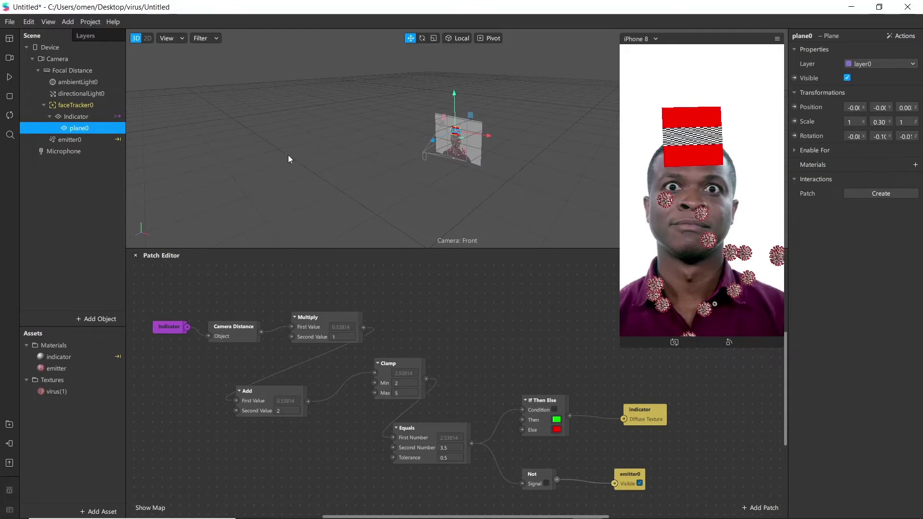
- Rename the child plane to innerPlane and assign it a newly created material
right_click(76, 129)
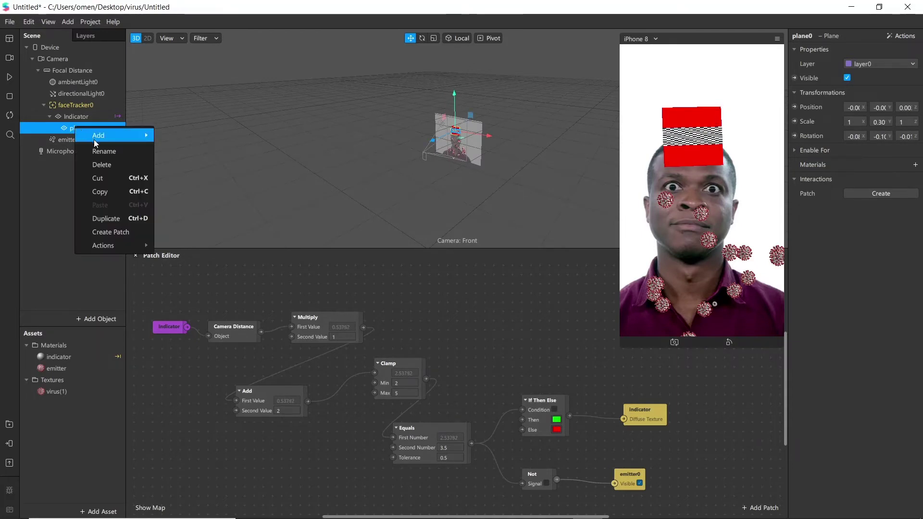
click(120, 154)
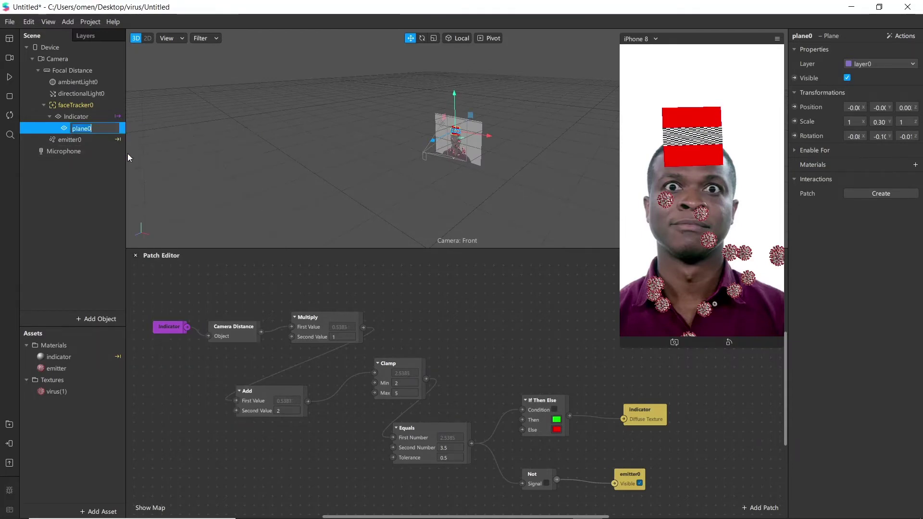
text(innerPlane)
key(Return)
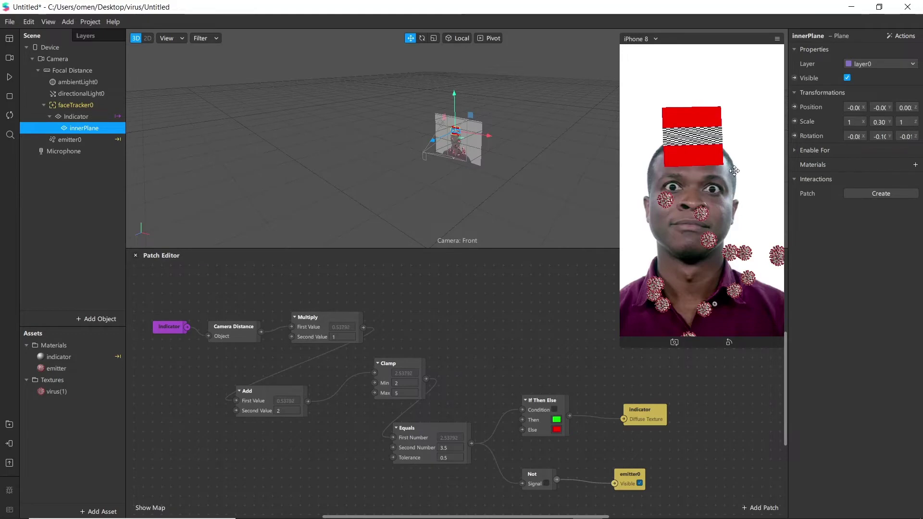
click(914, 165)
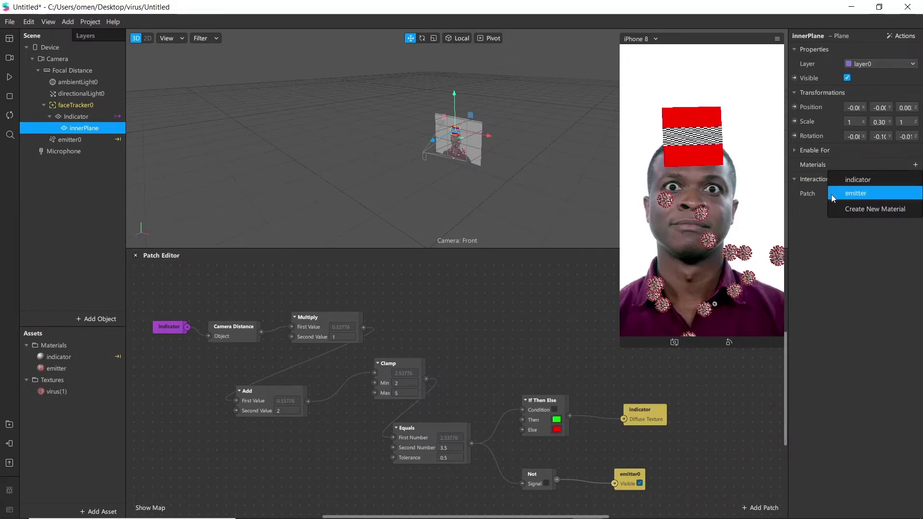
click(860, 206)
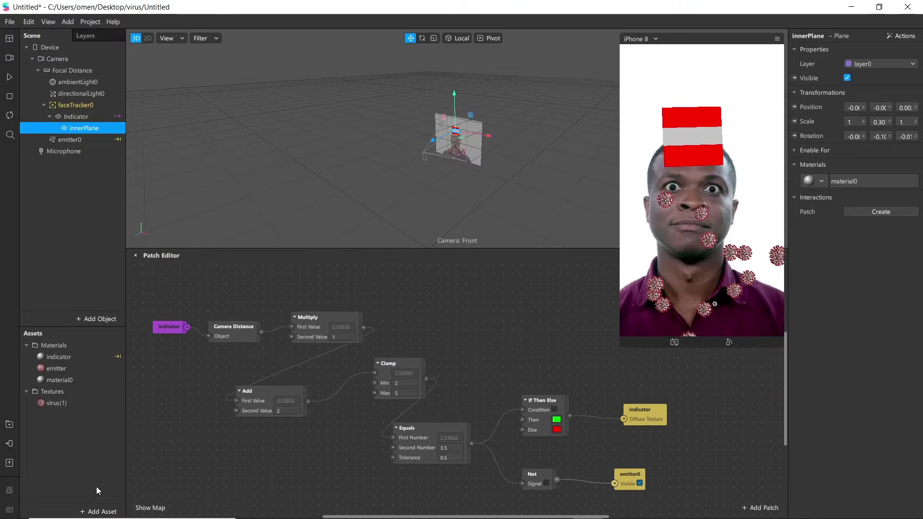
- Add an animation sequence asset named distance
click(88, 512)
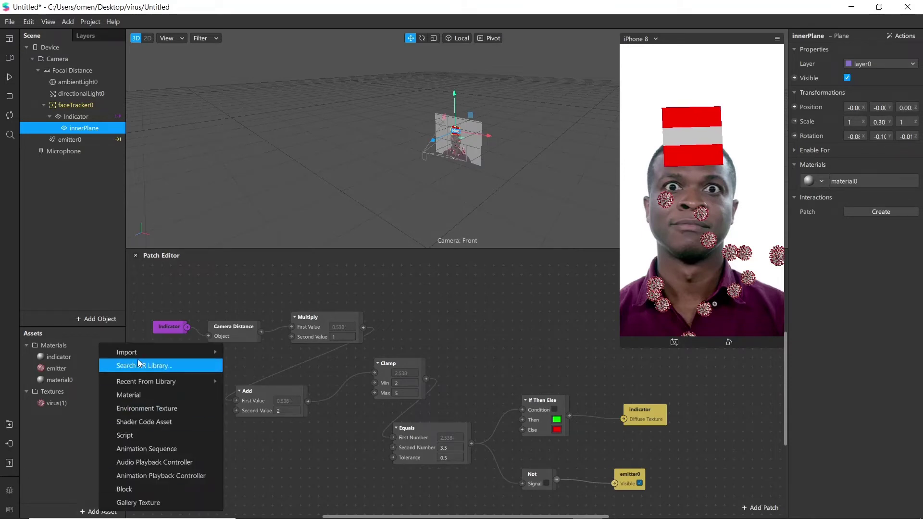
click(168, 448)
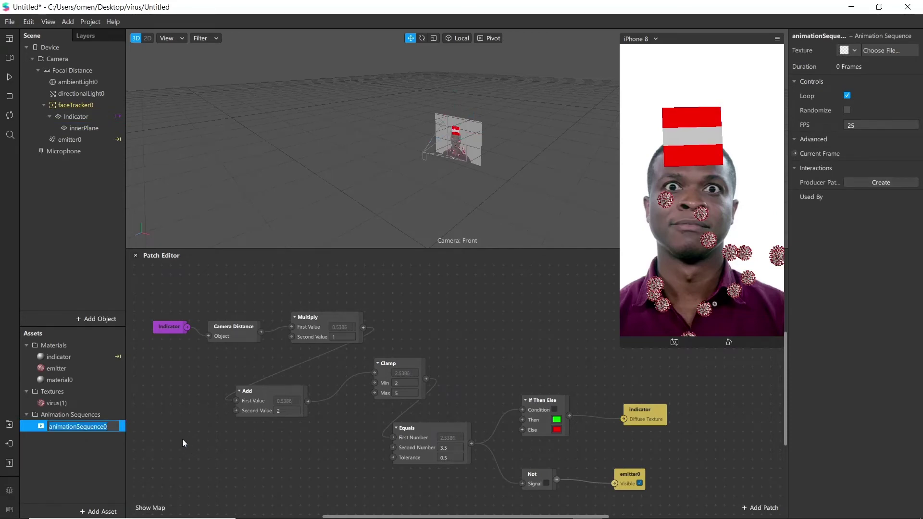
text(distanc)
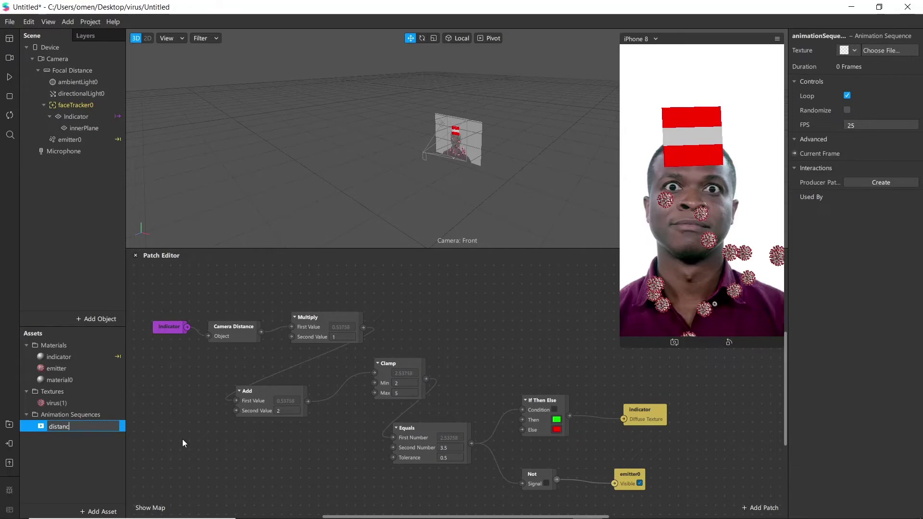
text(e)
key(Return)
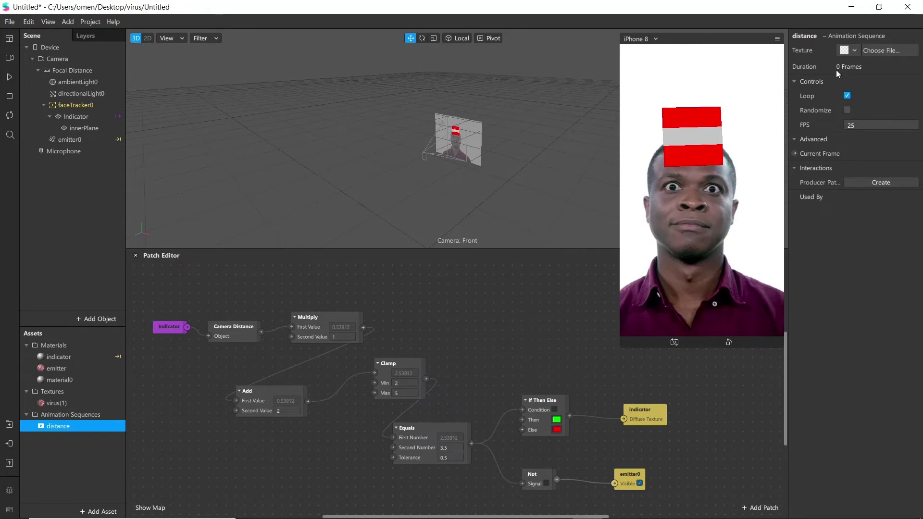
- Import all eight PNG frames from the Distance folder as the texture of the distance animation sequence
click(866, 51)
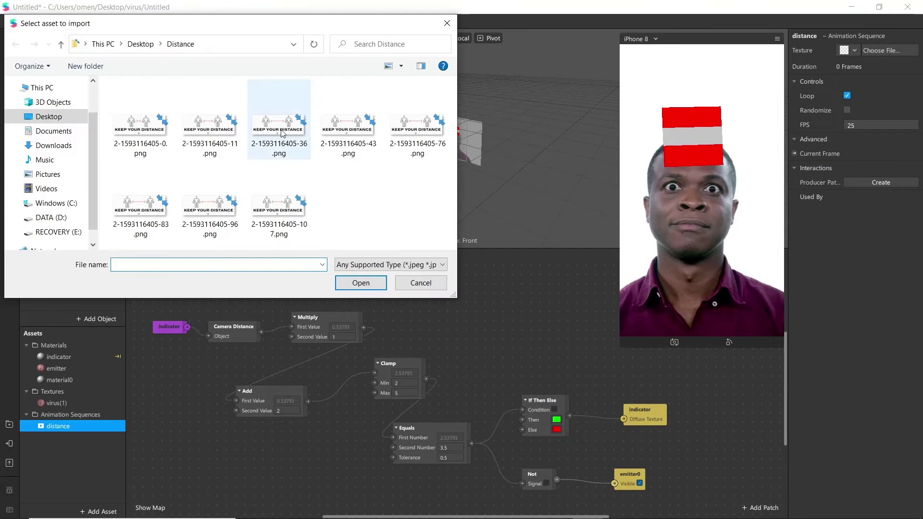
click(147, 132)
ctrl+click(210, 130)
ctrl+click(298, 121)
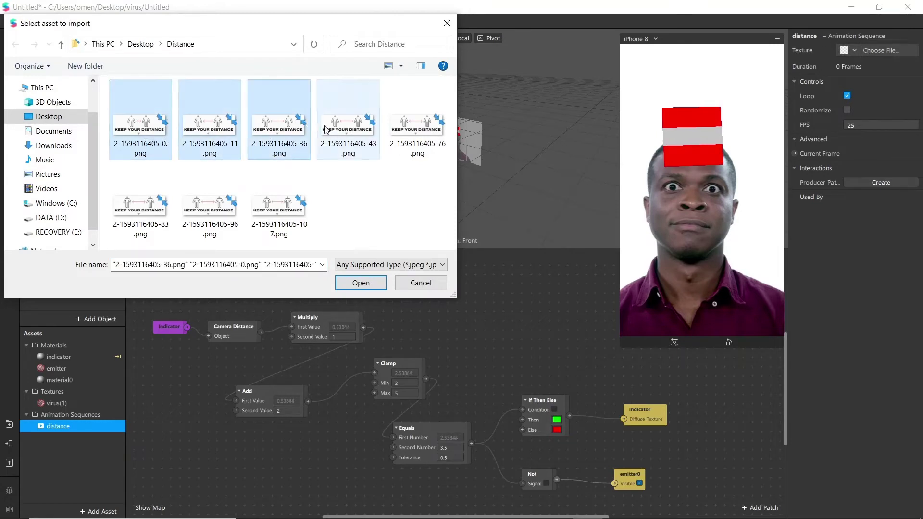
ctrl+click(350, 125)
ctrl+click(418, 126)
ctrl+click(145, 202)
ctrl+click(196, 201)
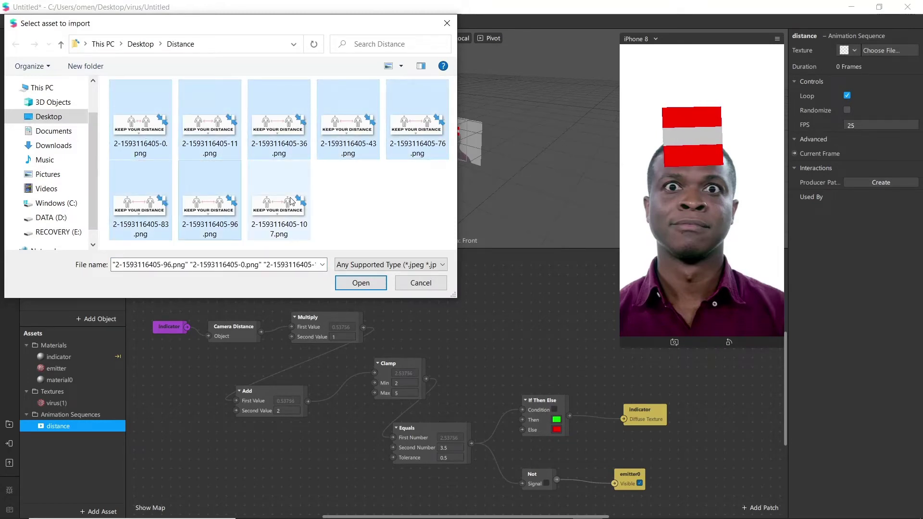
ctrl+click(278, 207)
click(361, 283)
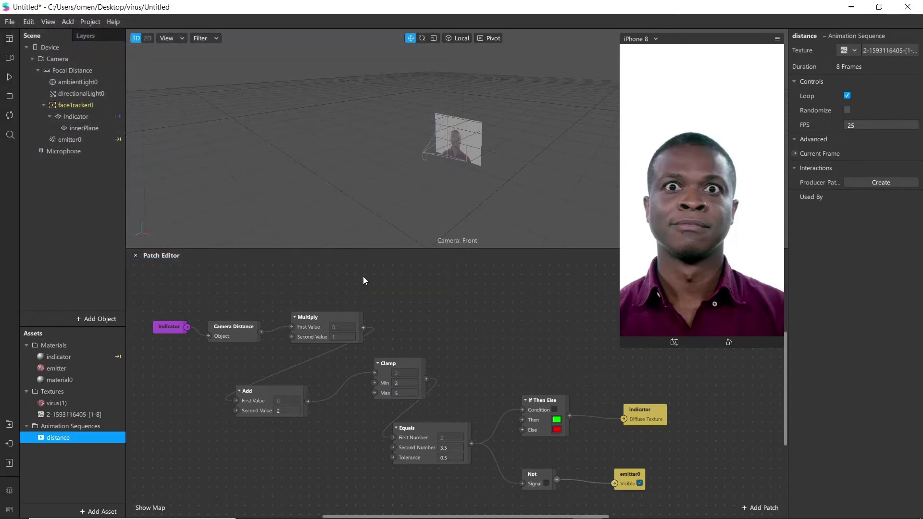
- Rename material0 to innerPlane and assign the distance animation sequence as its diffuse texture
click(64, 376)
click(63, 377)
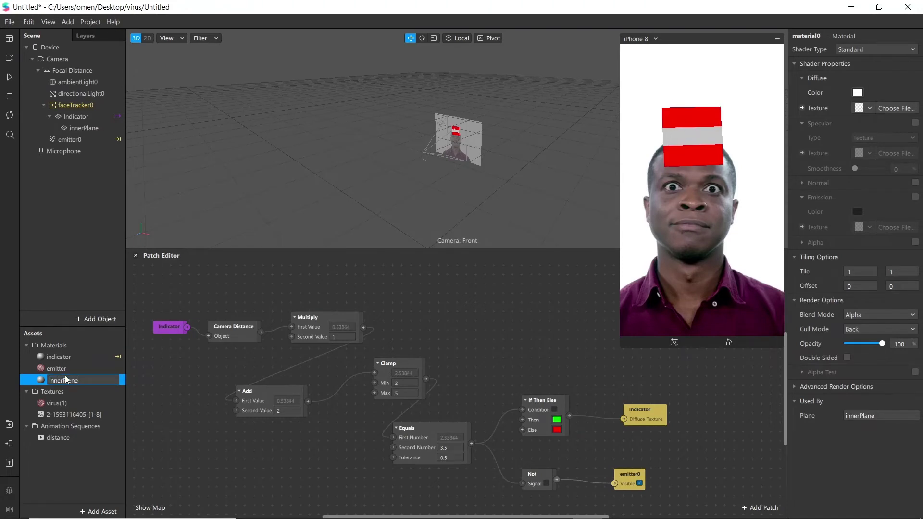
key(Return)
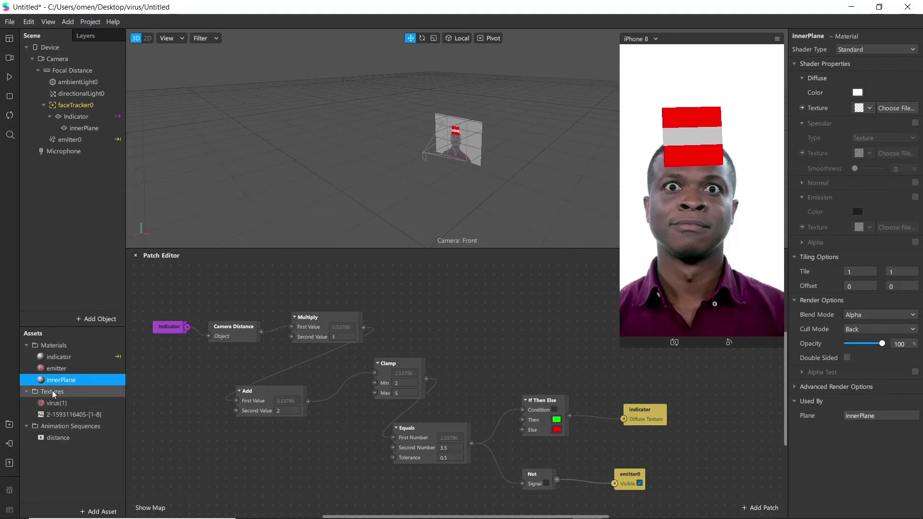
click(871, 108)
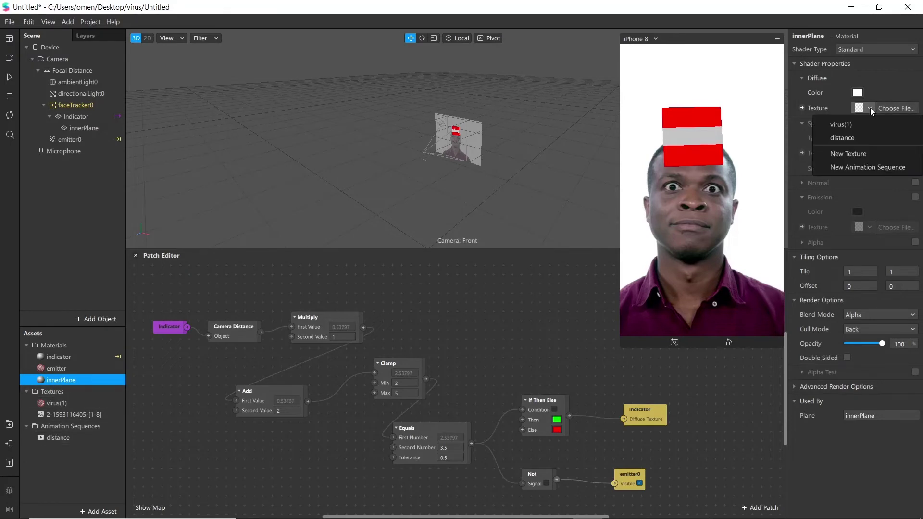
click(841, 138)
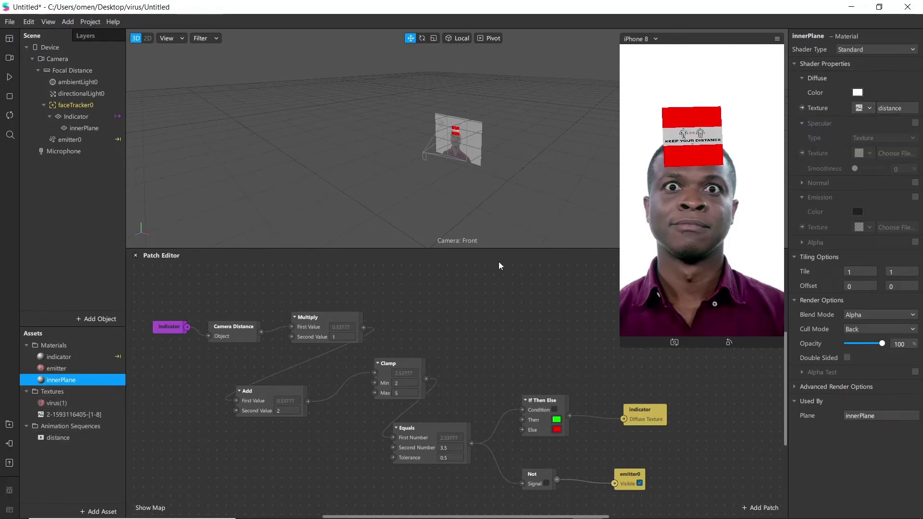
- Resume the preview video and set the distance animation sequence's frame rate to 1 FPS
click(67, 439)
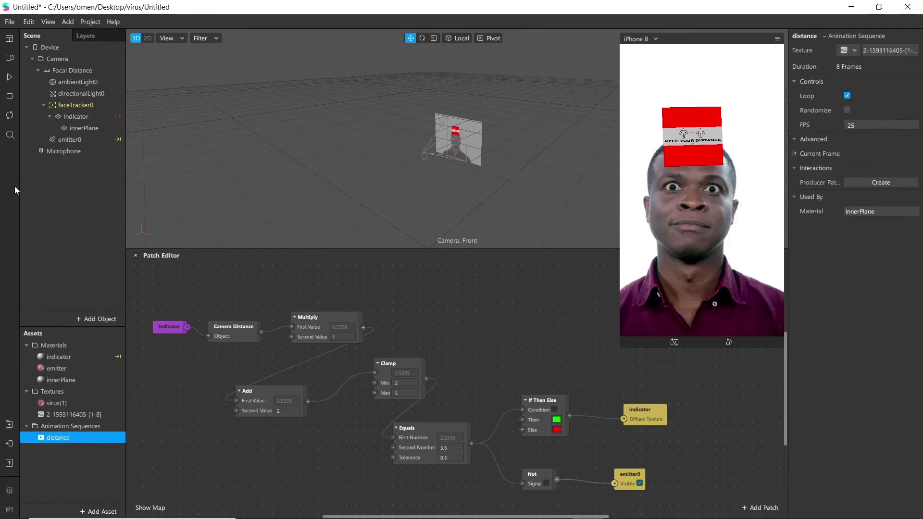
click(8, 78)
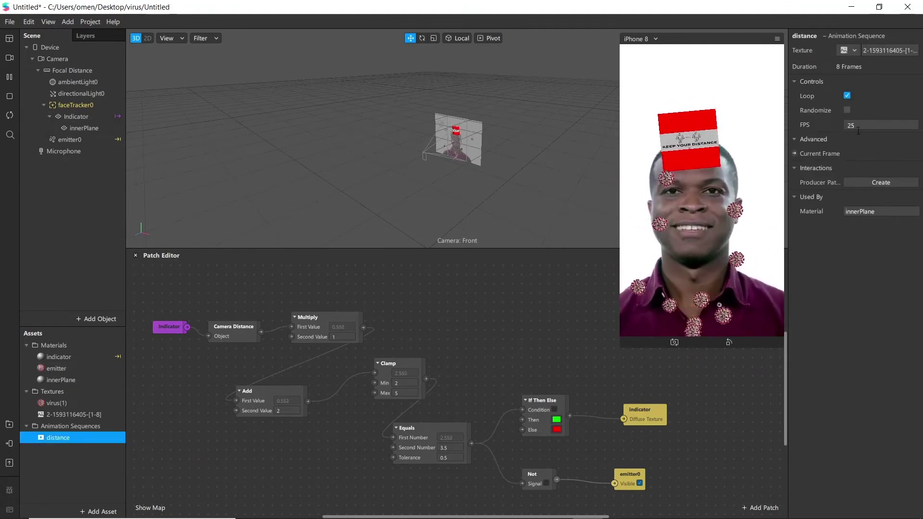
text(1)
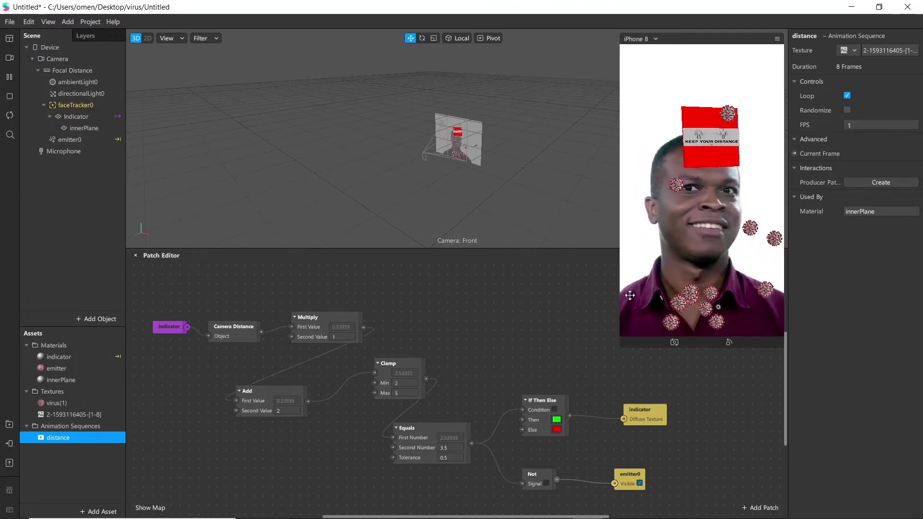
- Change the innerPlane material's shader type to Flat and check the animated plane in an enlarged preview
click(75, 383)
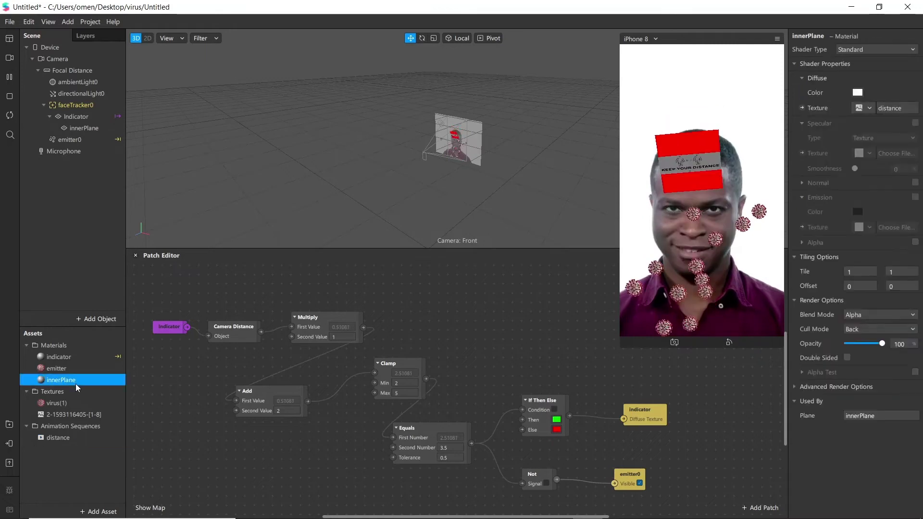
click(875, 50)
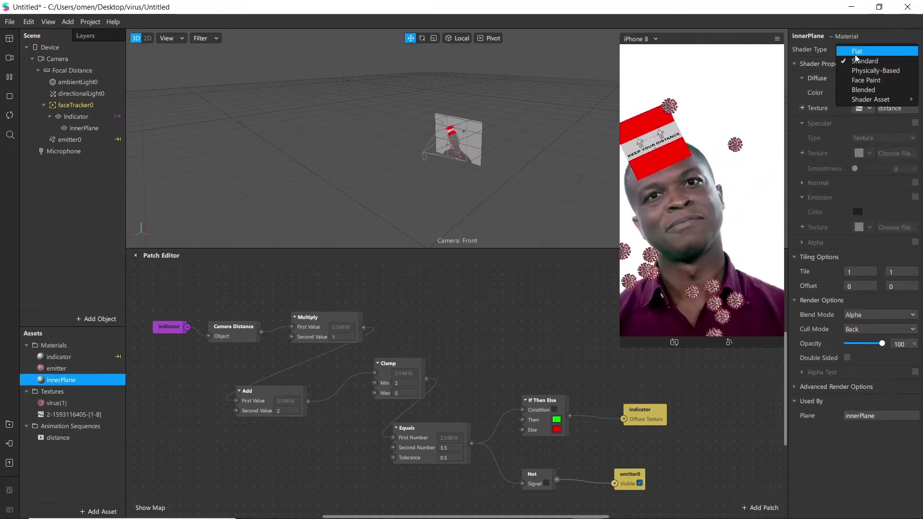
click(854, 51)
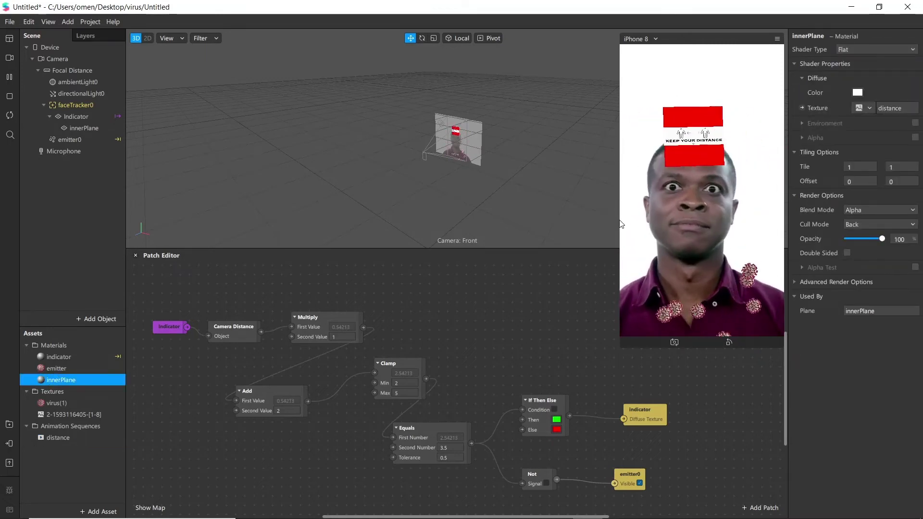
drag(621, 220, 525, 221)
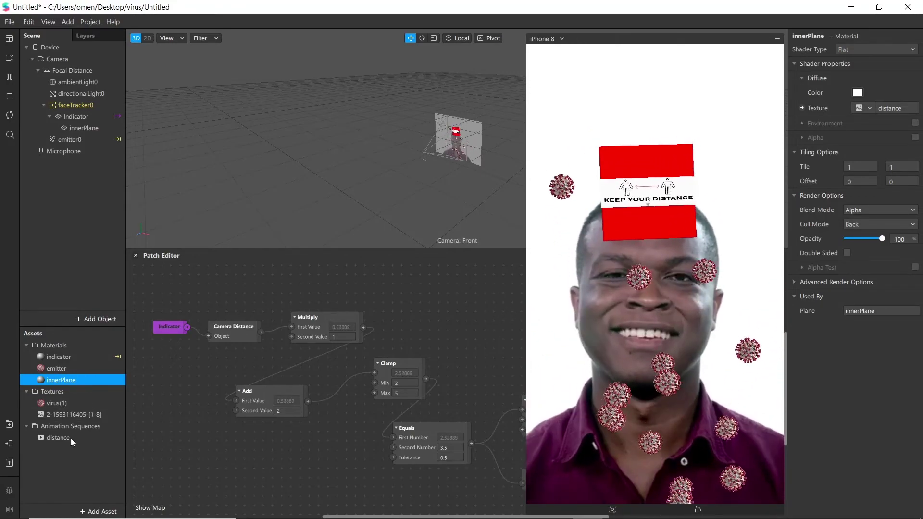
drag(526, 394, 604, 375)
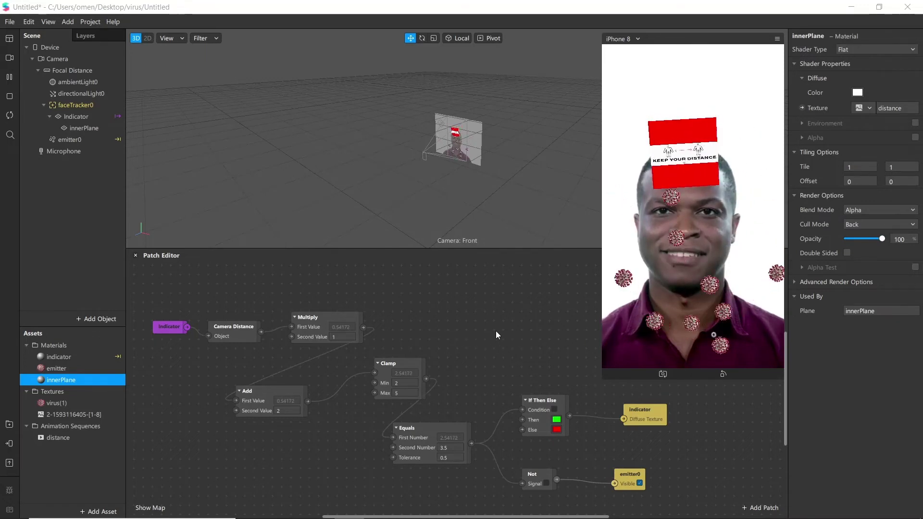
- Duplicate the Not patch fed by Equals and place the copy above the If Then Else patch
click(526, 479)
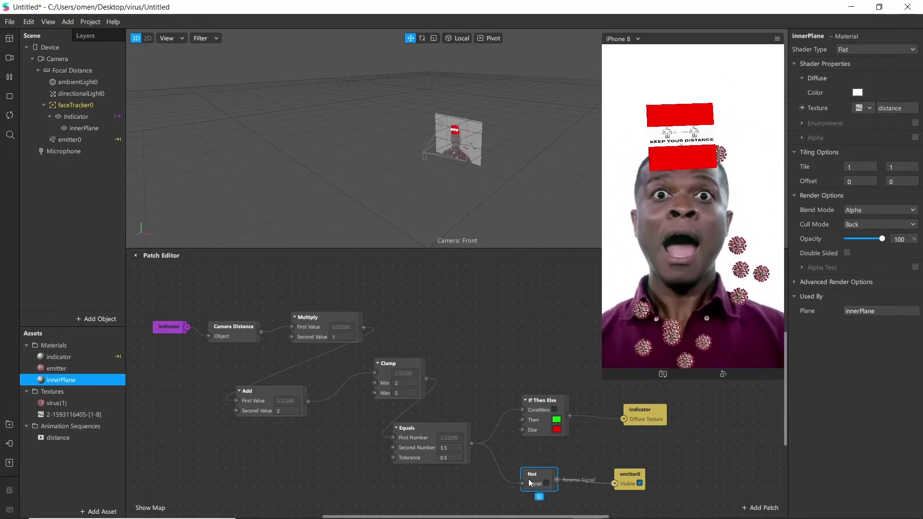
key(ctrl+d)
drag(546, 494, 521, 354)
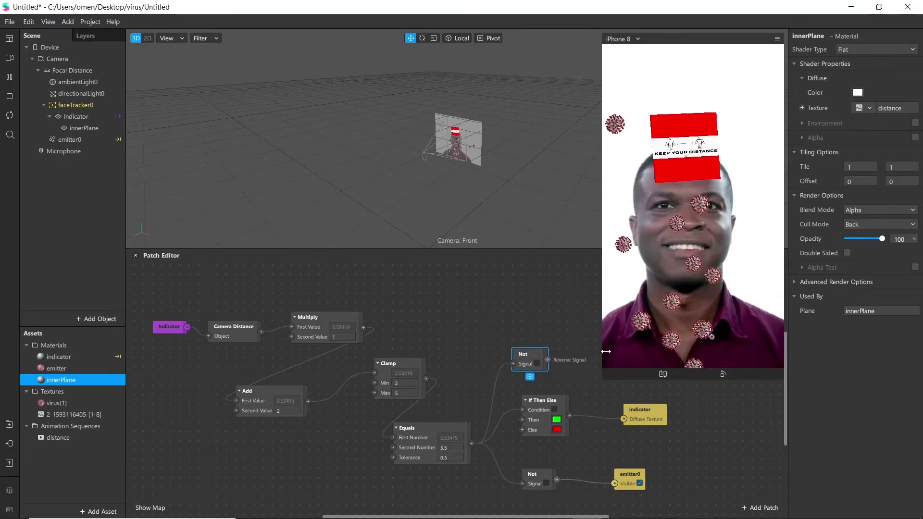
drag(602, 345, 633, 337)
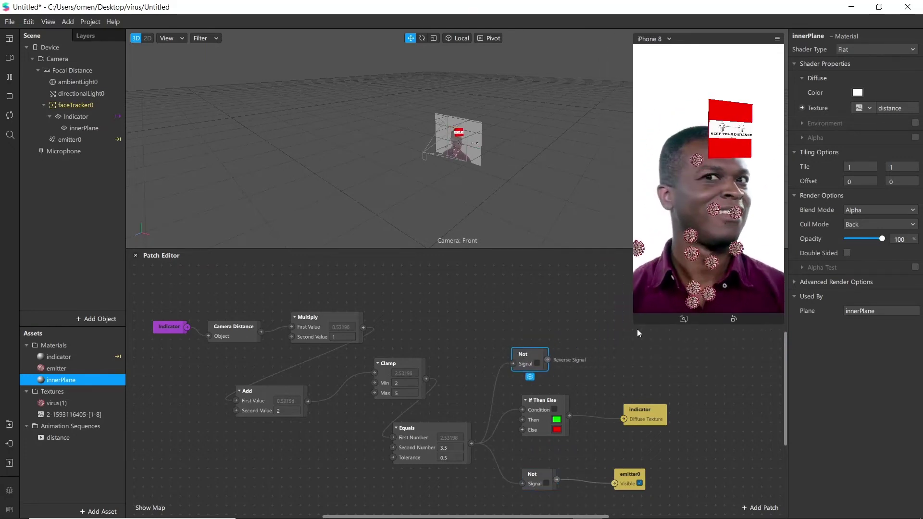
- Create a Visible patch for the innerPlane object and connect the duplicated Not patch's output to it
click(82, 128)
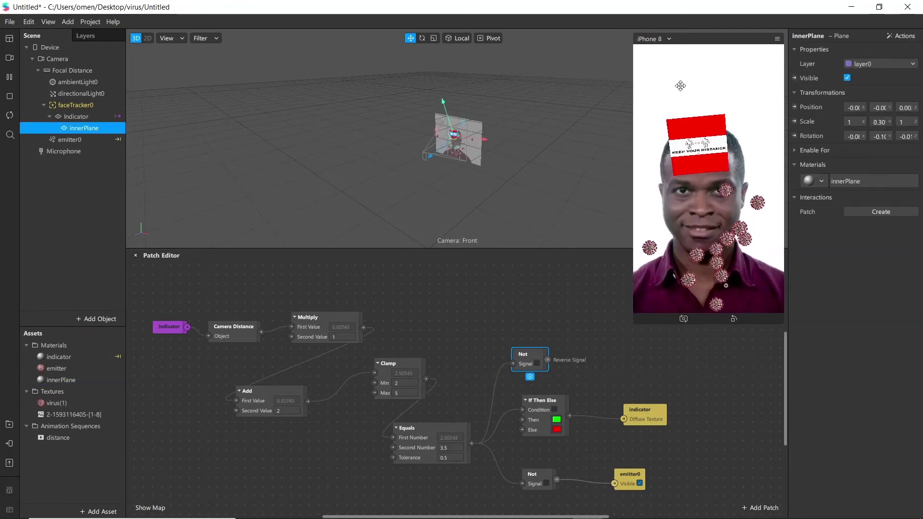
click(794, 78)
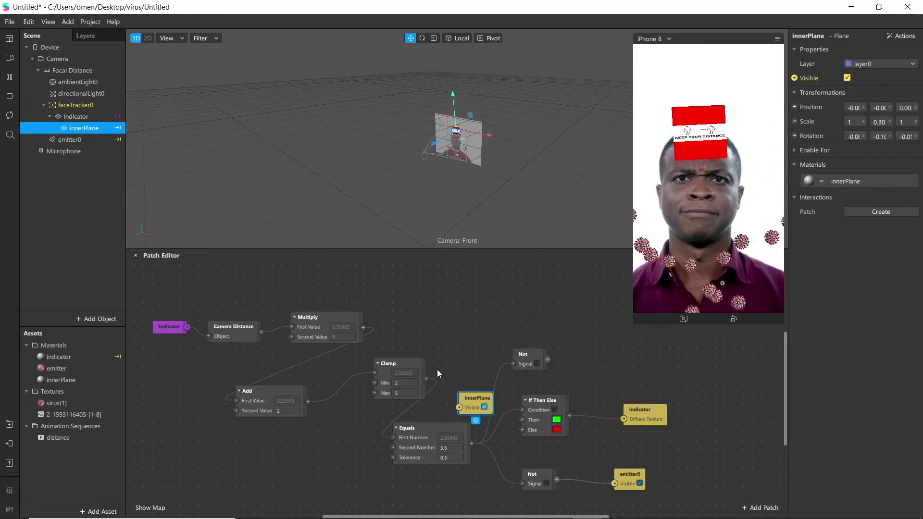
drag(474, 405, 601, 351)
click(543, 357)
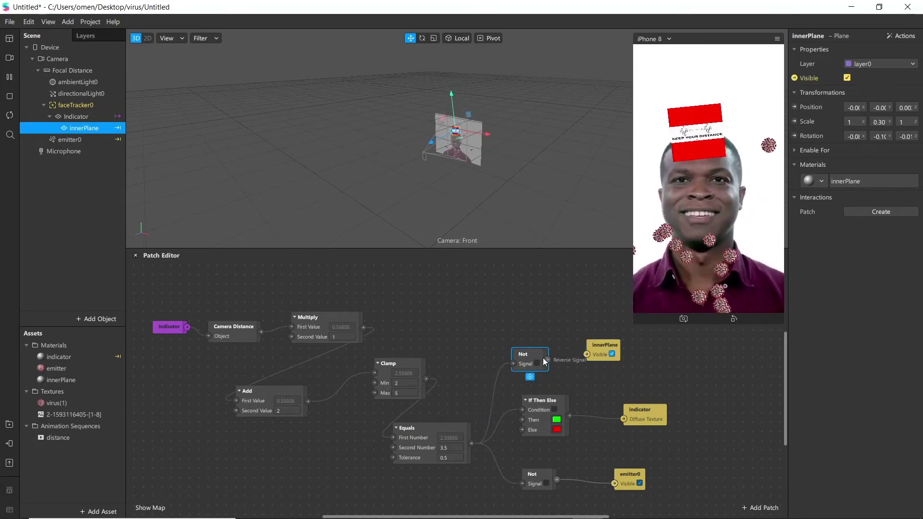
drag(547, 359, 586, 354)
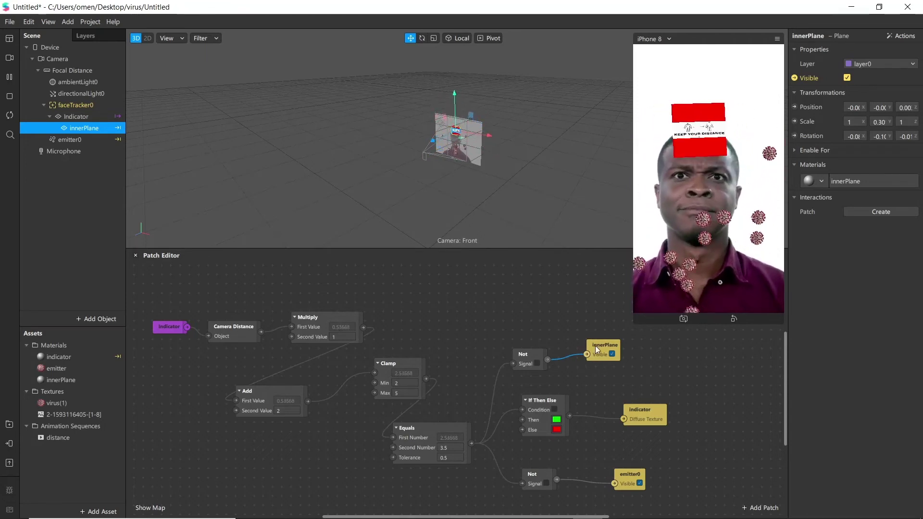
- Move the innerPlane patch and its Not patch higher in the graph, and check the effect in an enlarged preview
drag(601, 344, 601, 316)
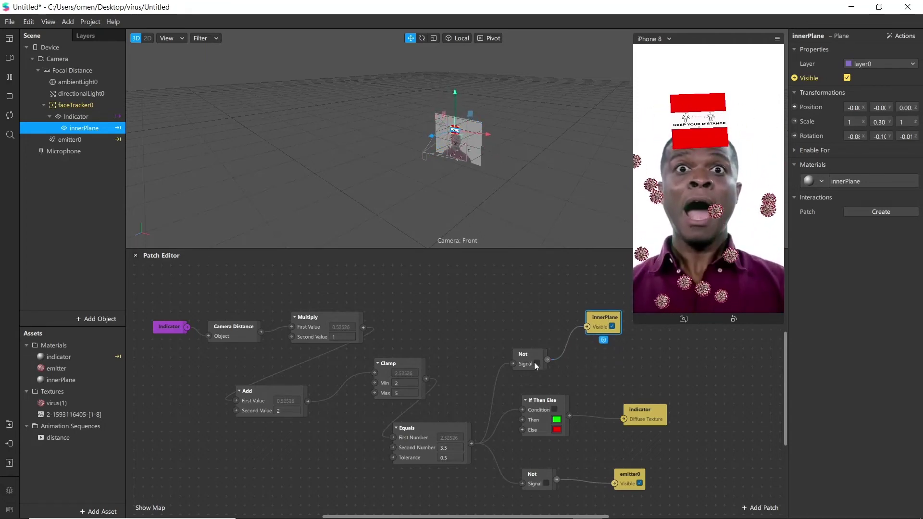
drag(528, 344, 528, 318)
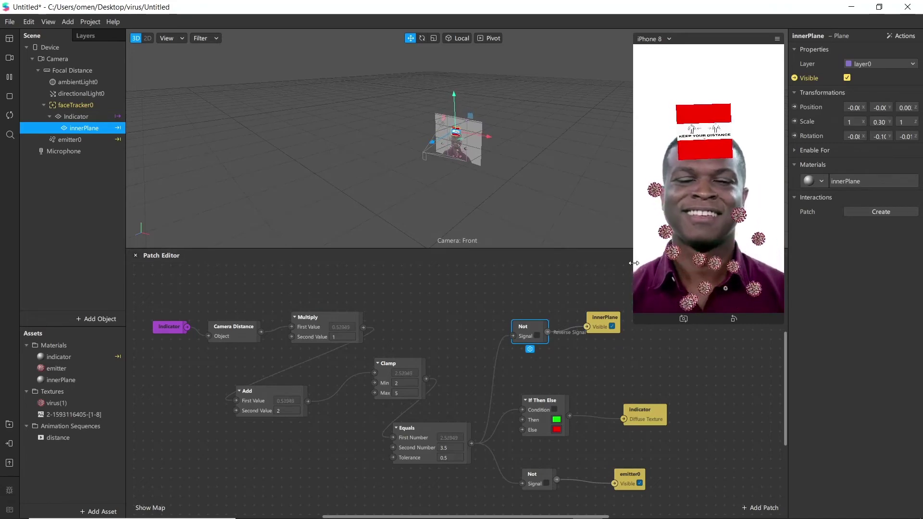
drag(633, 264, 525, 265)
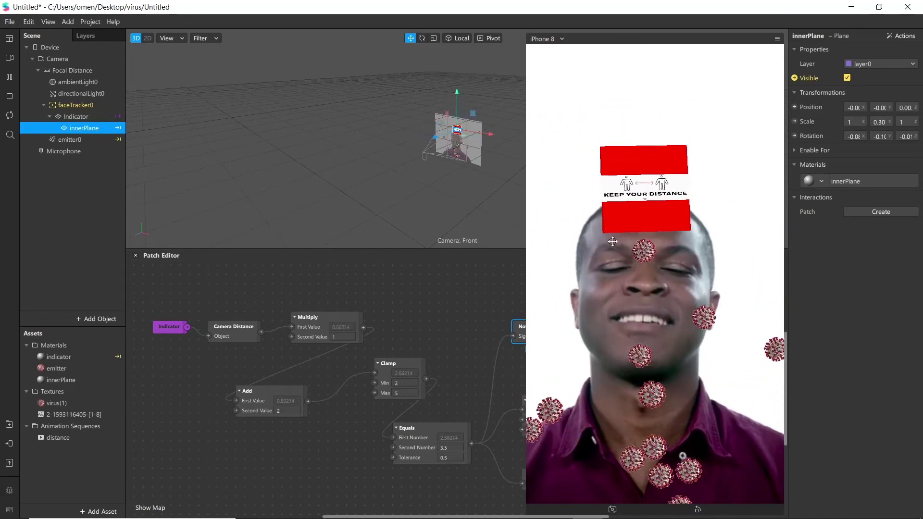
drag(528, 280, 644, 176)
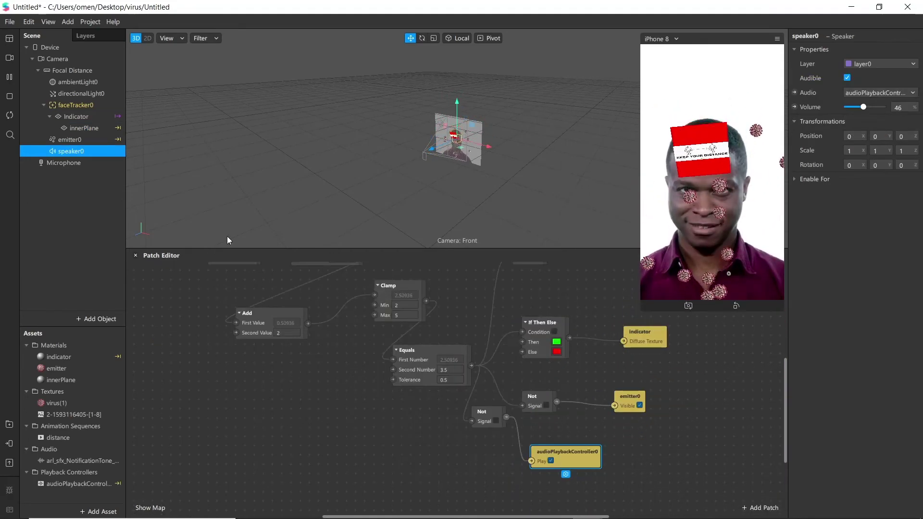
- Look over the notification tones among the AR Library's music and sound assets
click(9, 425)
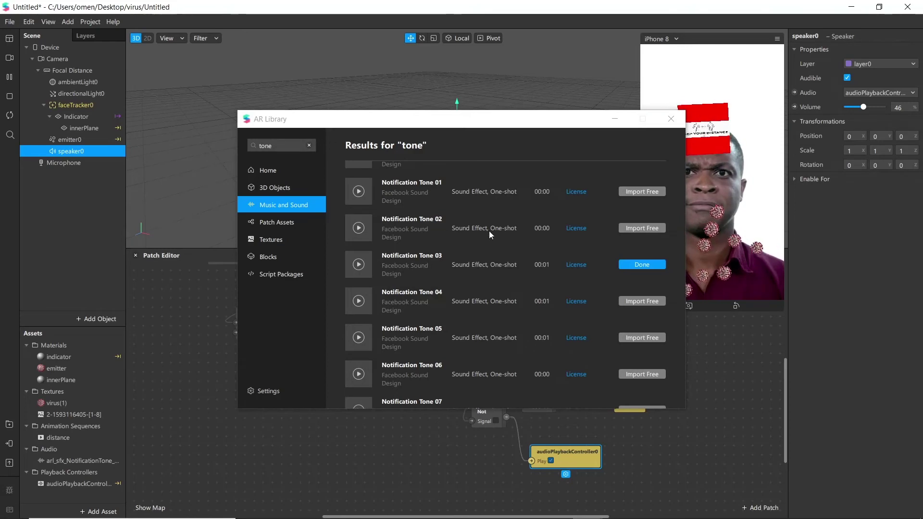
click(664, 125)
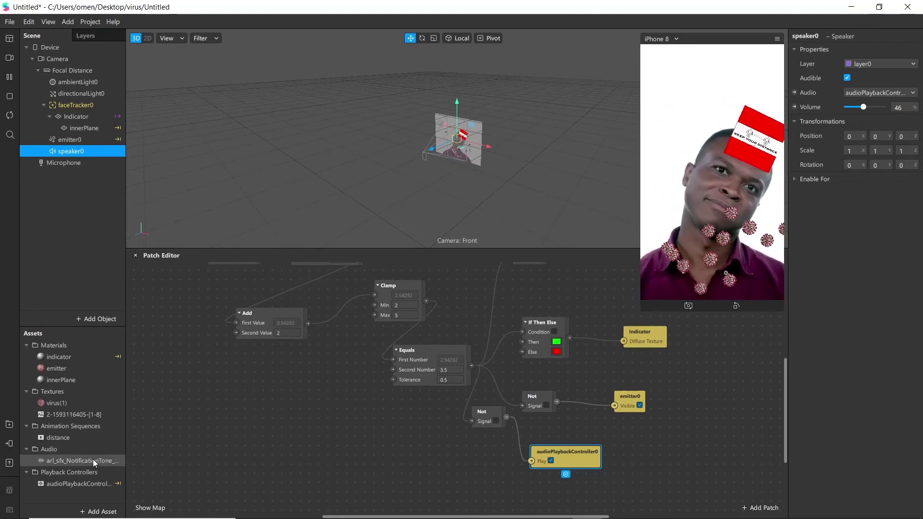
- Add an audio playback controller named "warning Tone" and assign it the arl_sfx_NotificationTone_os_03.m4a audio
click(99, 512)
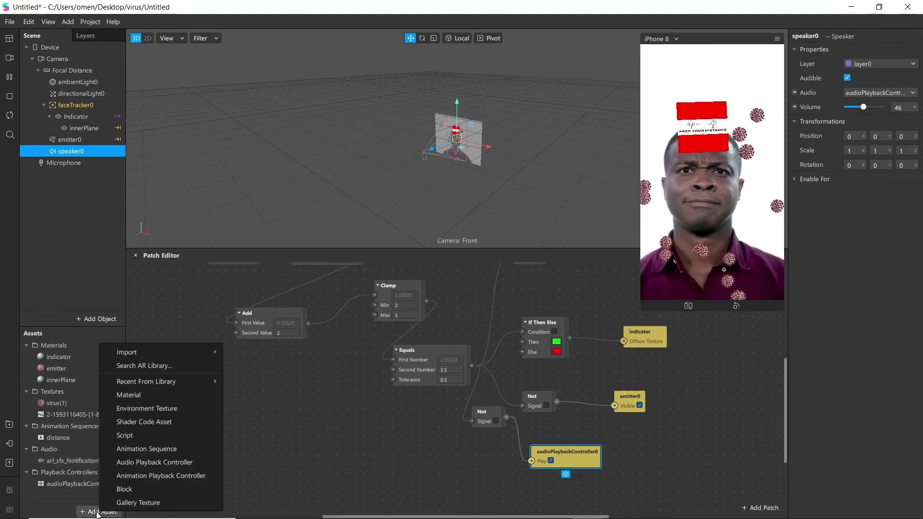
click(134, 466)
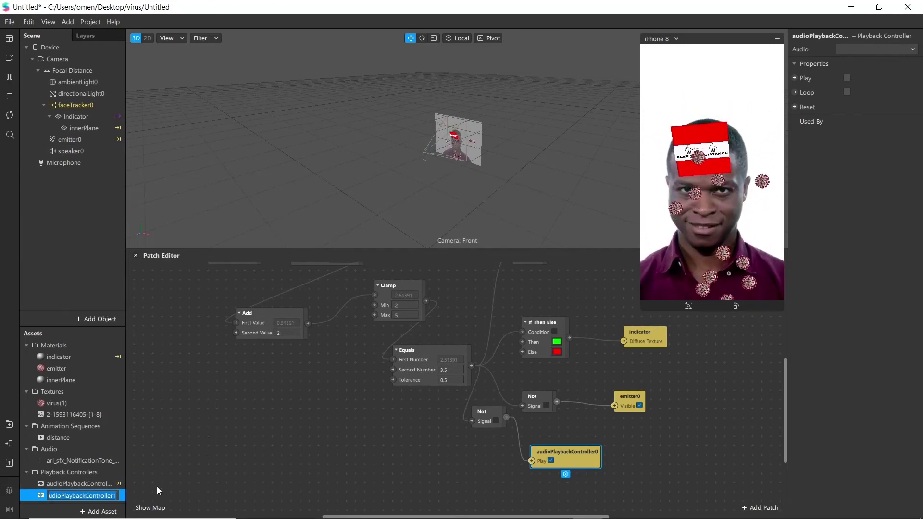
text(warning)
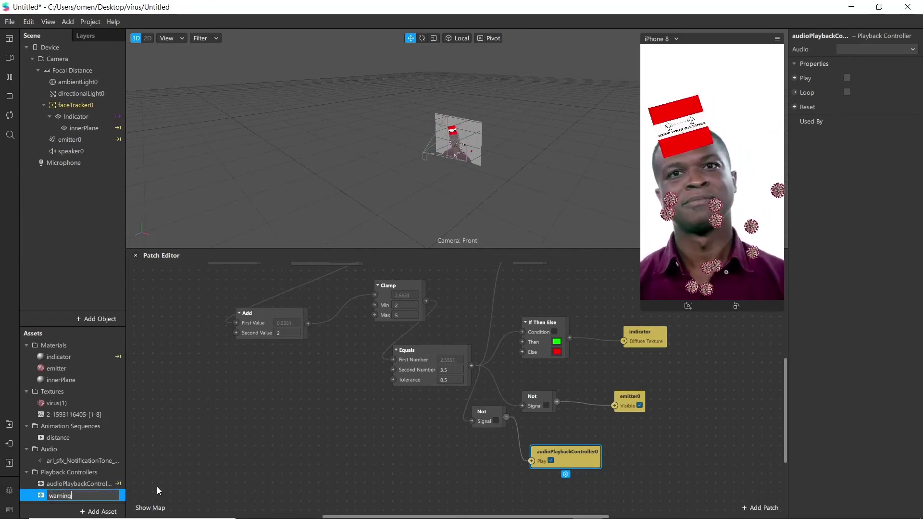
text( Tone)
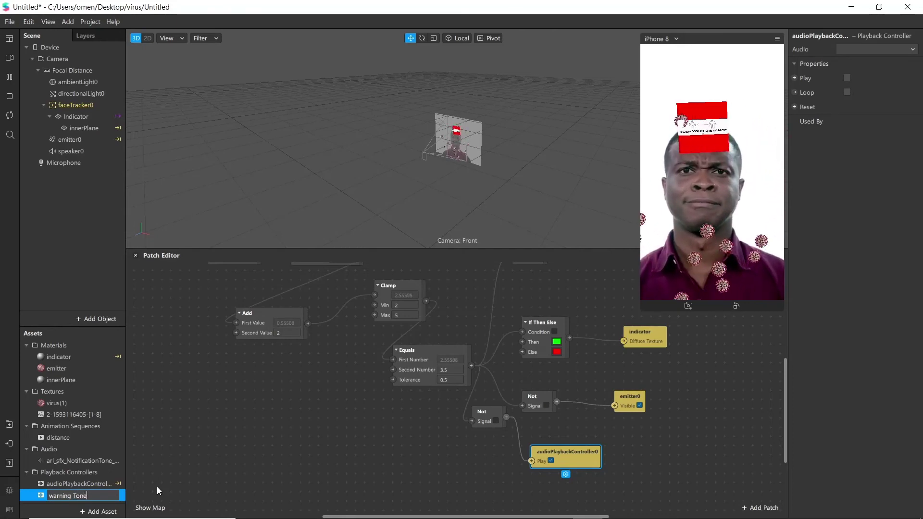
key(Return)
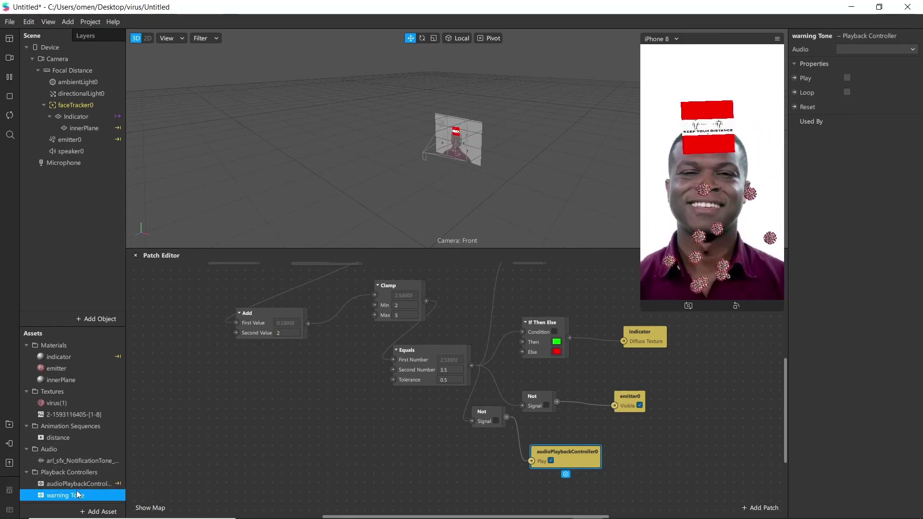
click(859, 51)
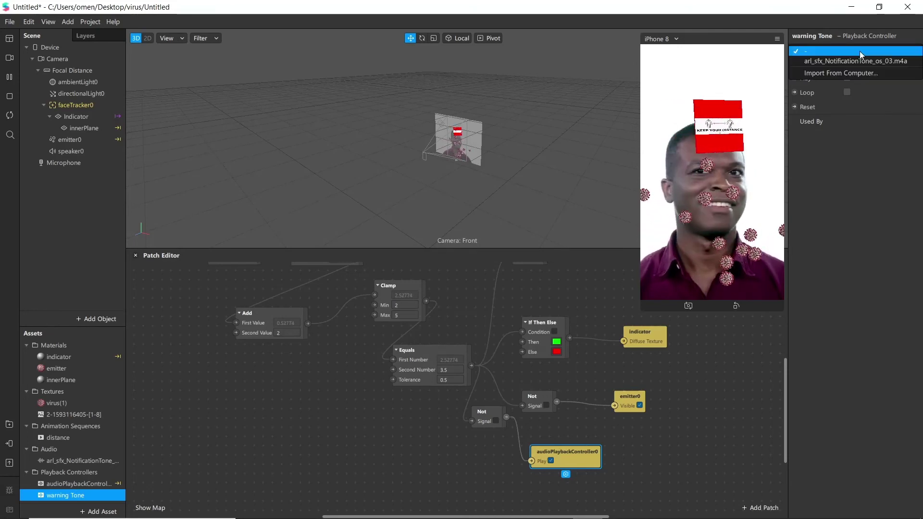
click(820, 61)
- Set the audio source of speaker0 to the warning Tone playback controller
click(67, 151)
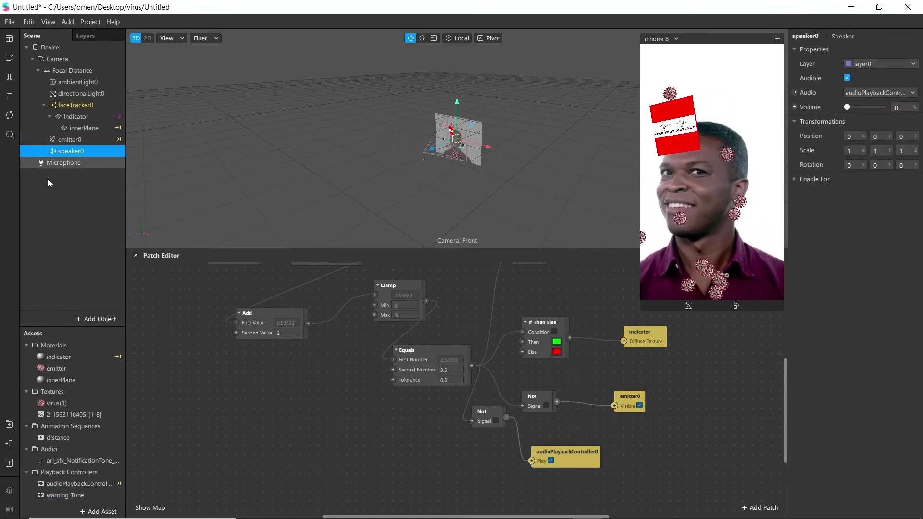
click(88, 319)
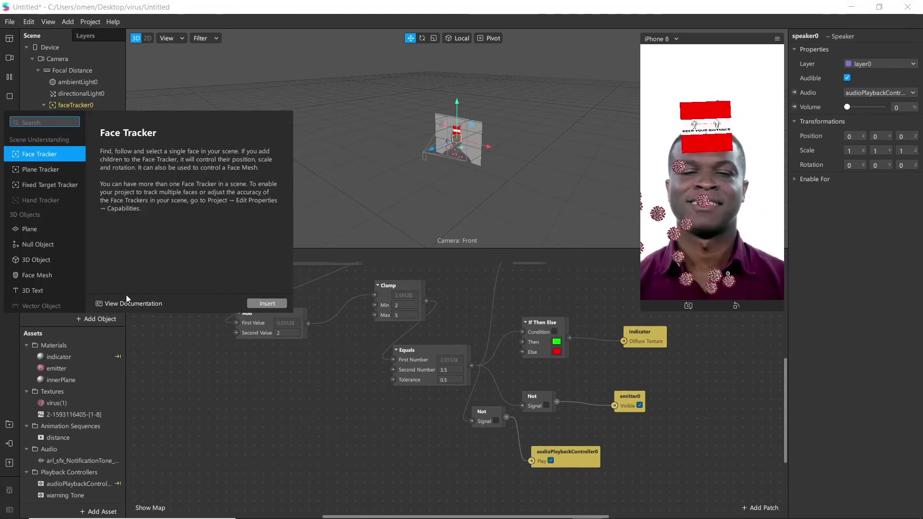
text(sp)
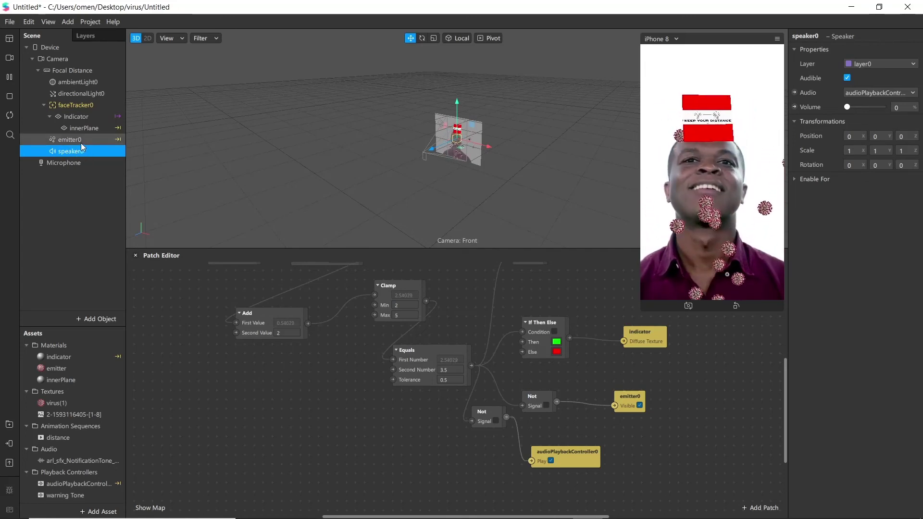
click(860, 94)
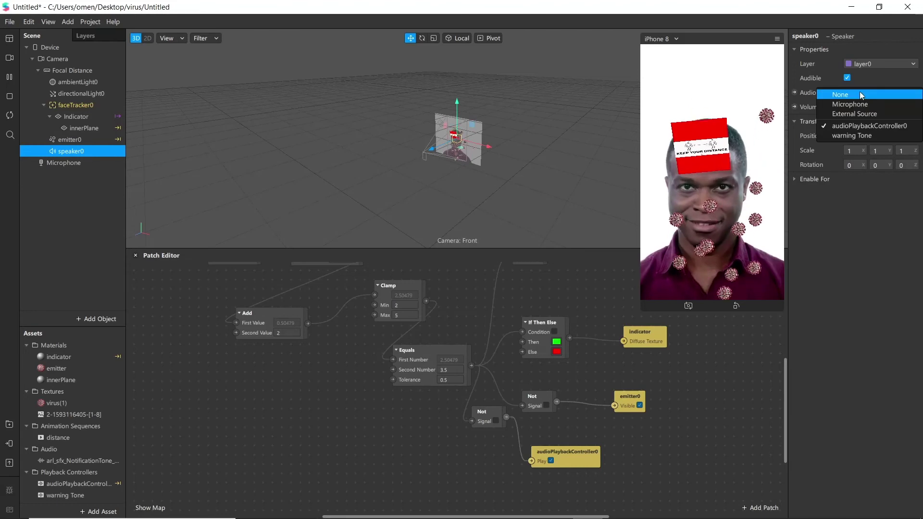
click(846, 136)
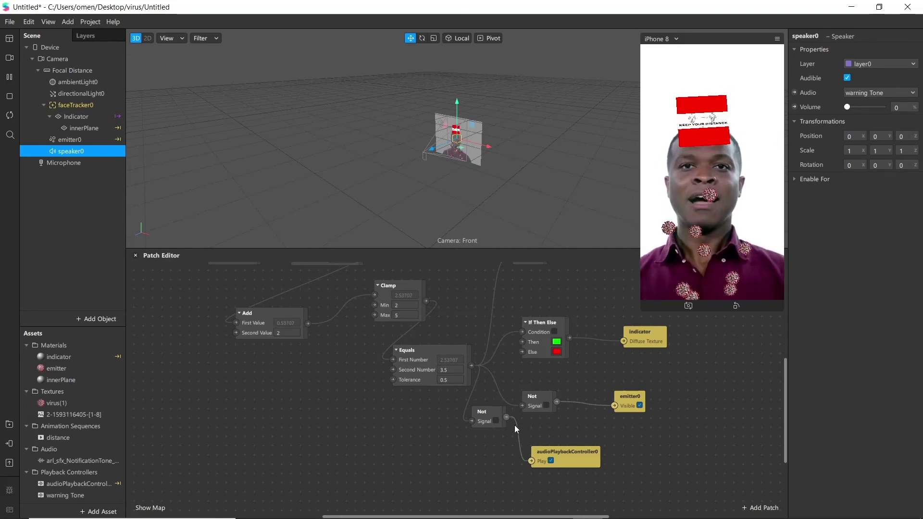
- Delete the audioPlaybackController0 patch and the Not patch connected to it
click(553, 451)
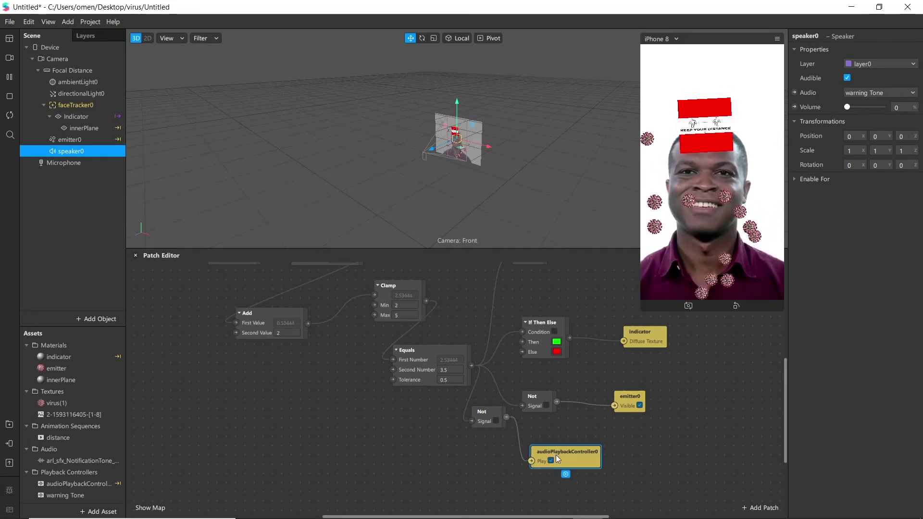
key(Delete)
click(483, 418)
key(Delete)
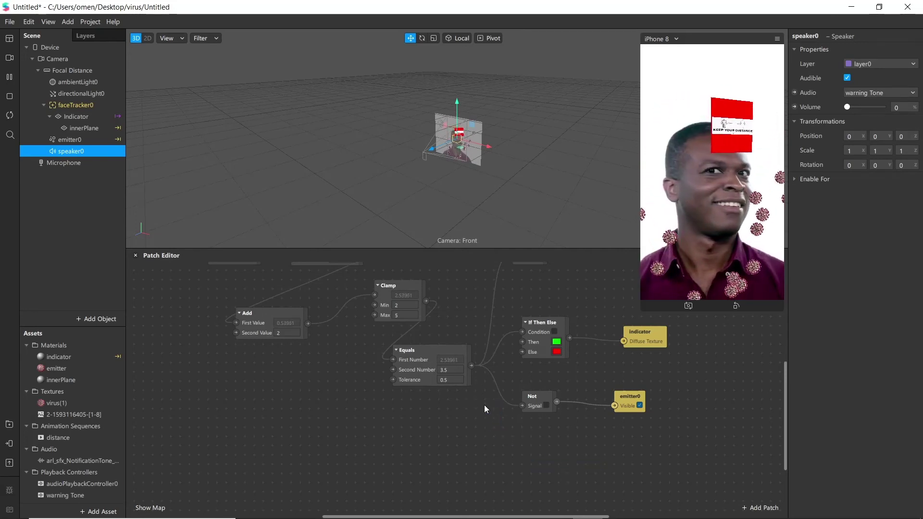
- Add a Not patch fed by the Equals output, placed below the emitter0 branch
drag(472, 366, 505, 445)
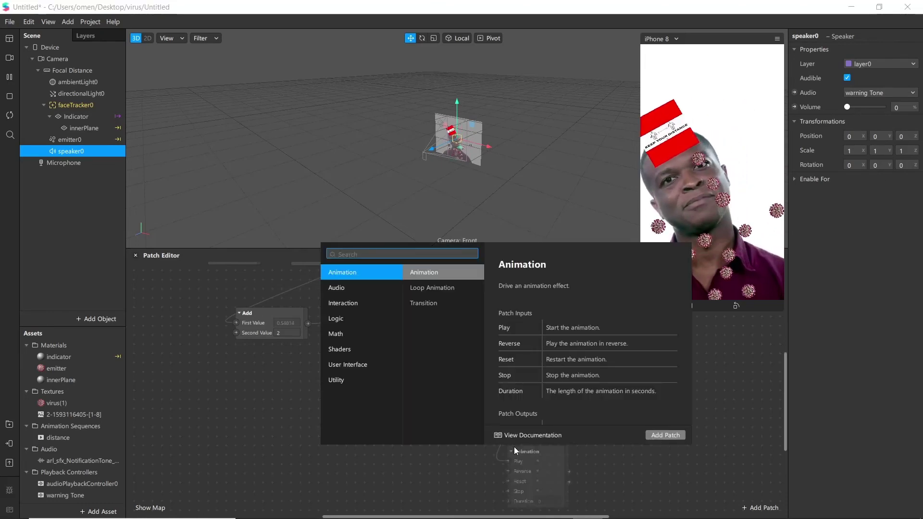
text(not)
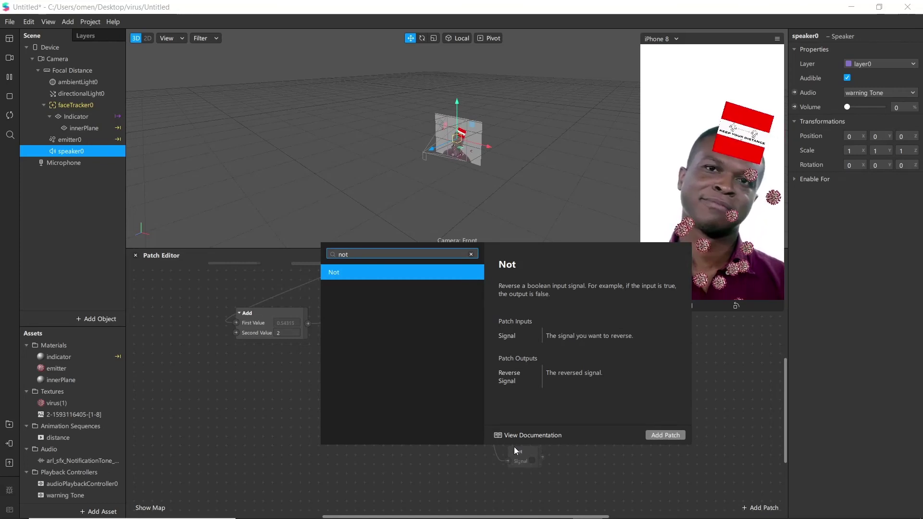
key(Return)
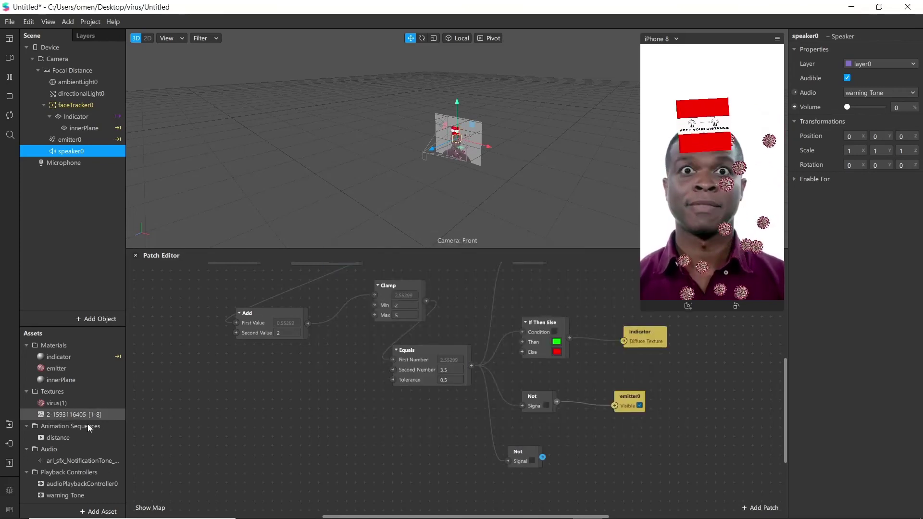
- Create a Play patch for warning Tone, place it beside the lowest Not patch and connect that patch's output to it
click(76, 495)
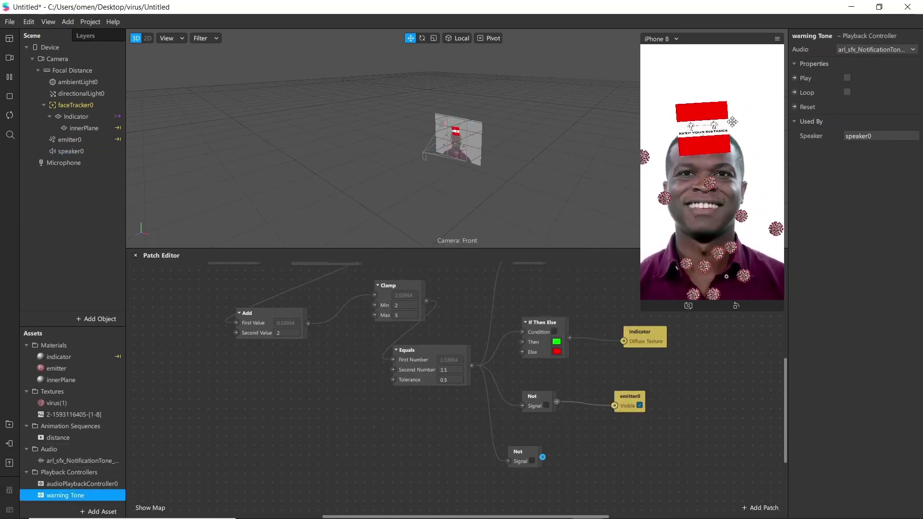
click(793, 78)
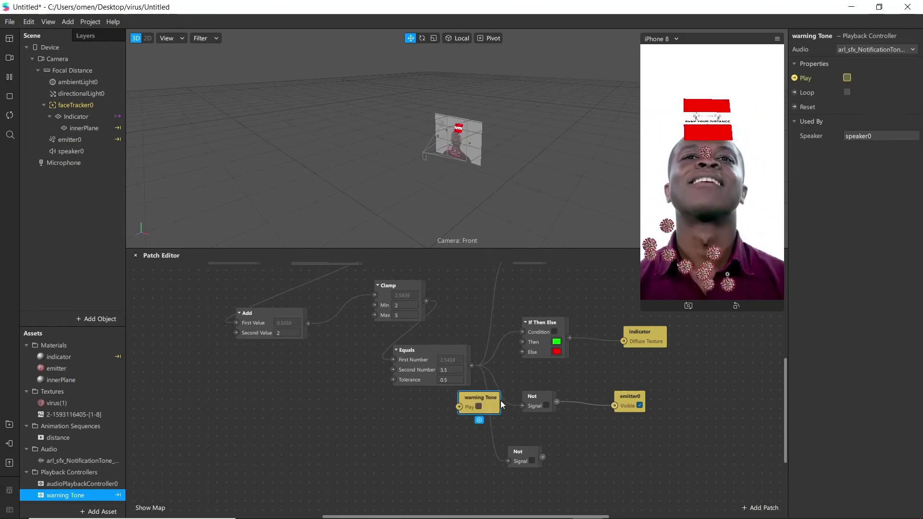
drag(501, 400, 627, 460)
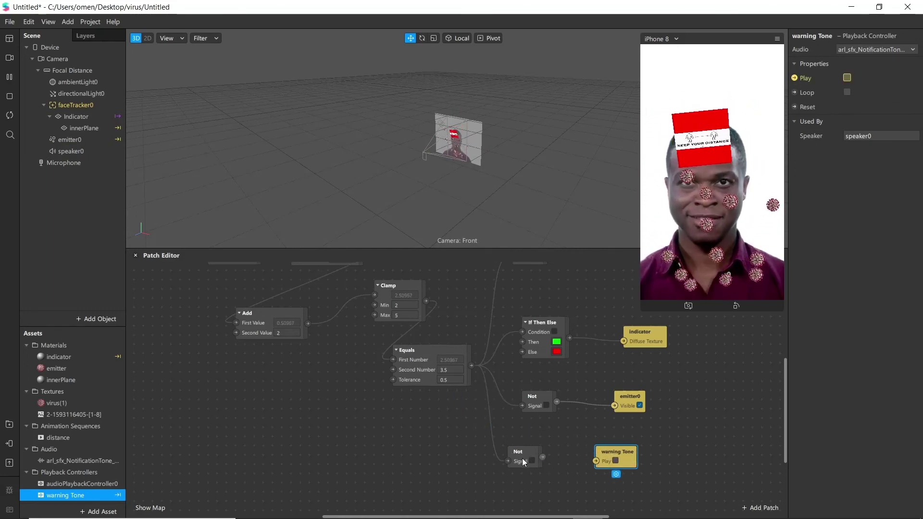
drag(542, 457, 595, 463)
- Set the volume of speaker0 to 100% and turn on looping for the warning Tone playback controller
click(71, 151)
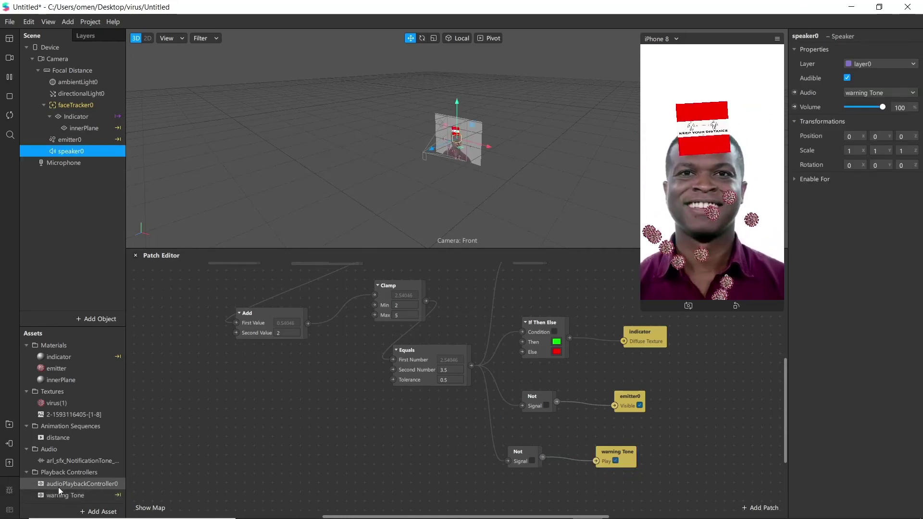
click(63, 495)
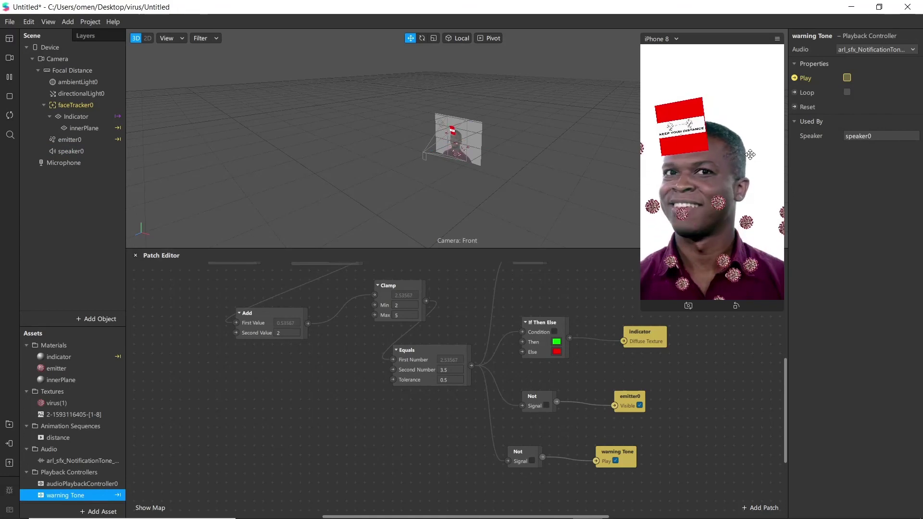
click(847, 93)
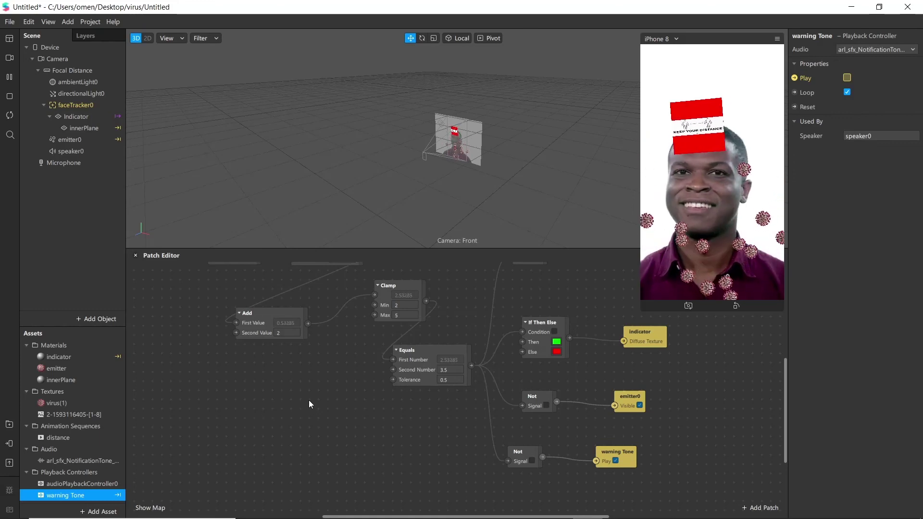
- Check the distance effect in the preview with the live camera feed and the sample face video
click(501, 165)
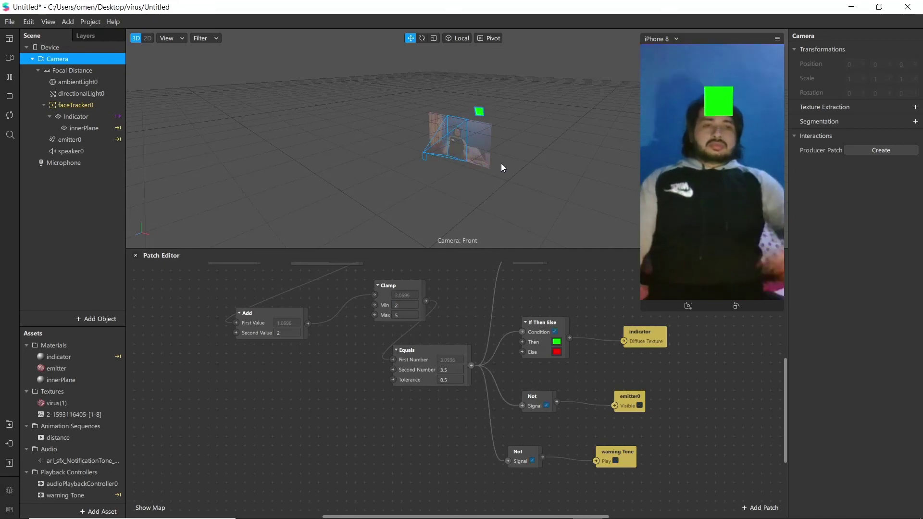
click(472, 54)
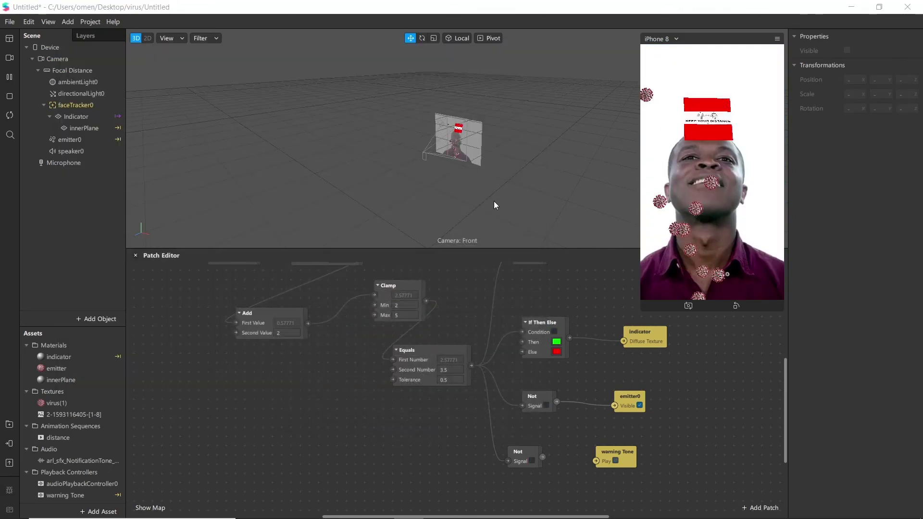